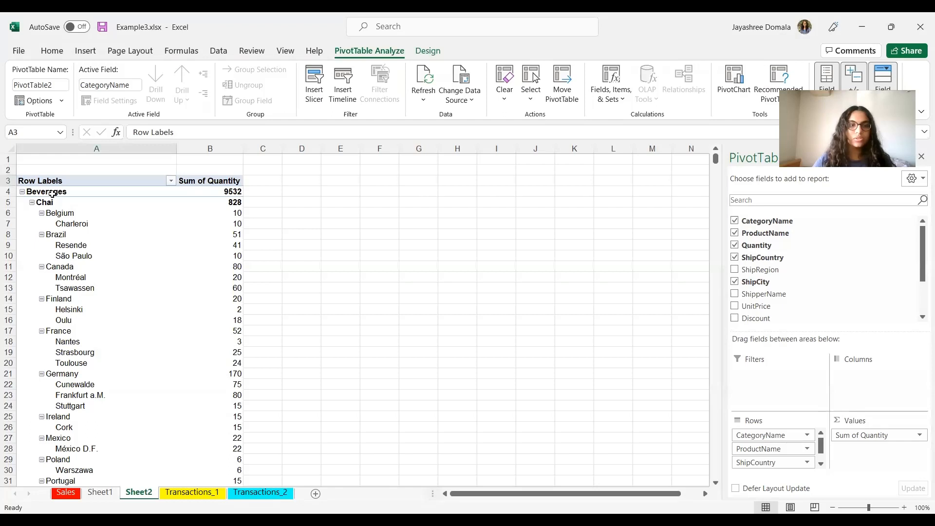
Step: Collapse the CategoryName field so the PivotTable shows only the category totals
click(50, 194)
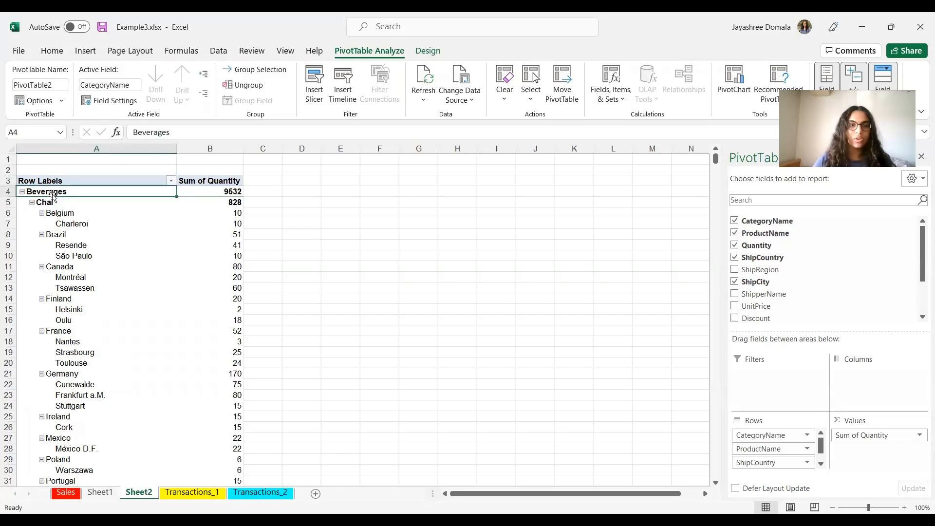
click(206, 95)
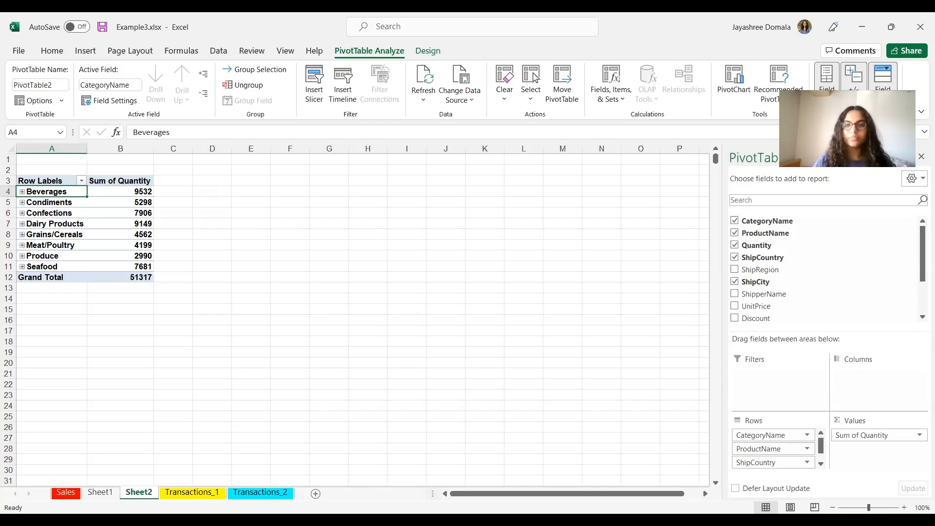
key(alt+Tab)
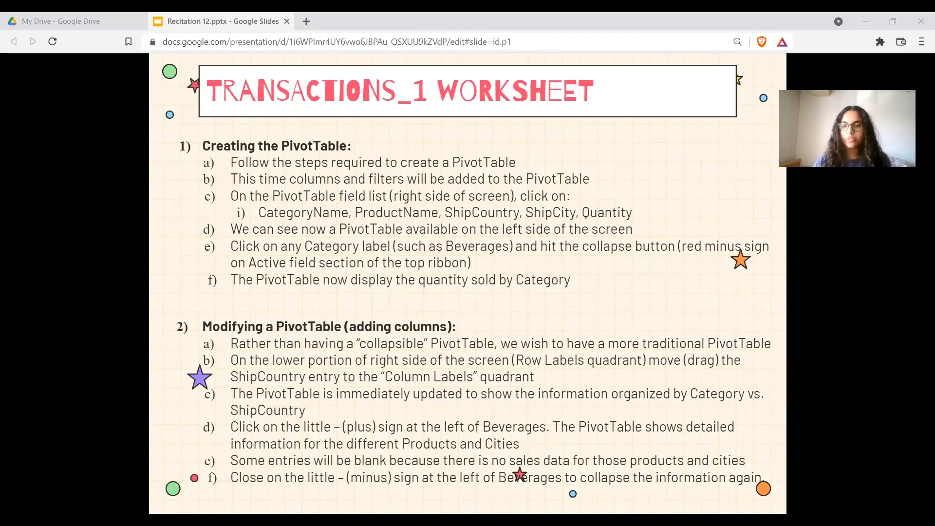
key(alt+Tab)
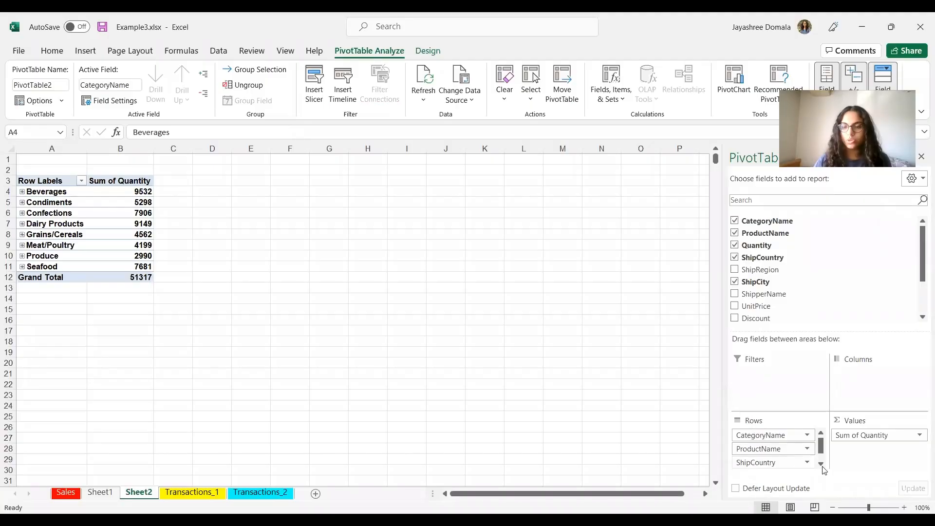
Step: Move the ShipCountry field from the row area to the column area of the PivotTable
drag(759, 463, 867, 378)
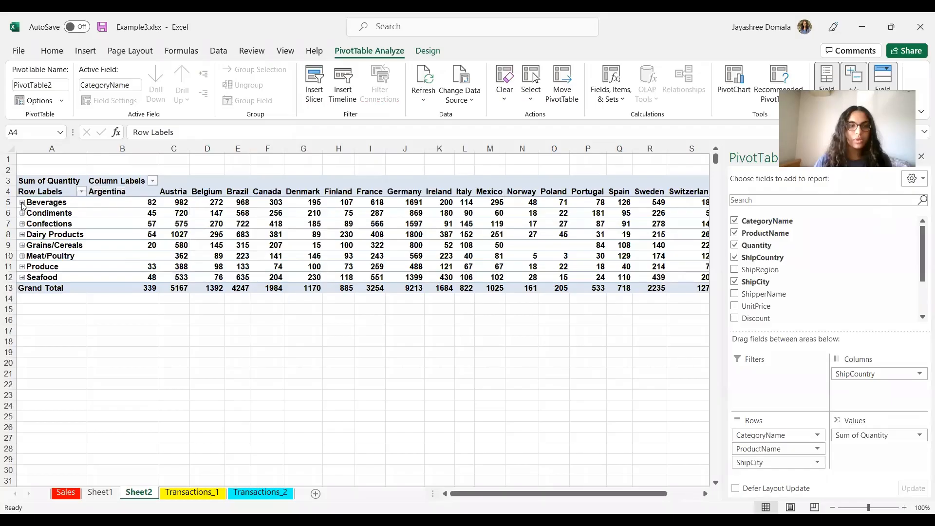
Step: Expand the Beverages category to review its product and city detail, then collapse it again
click(22, 202)
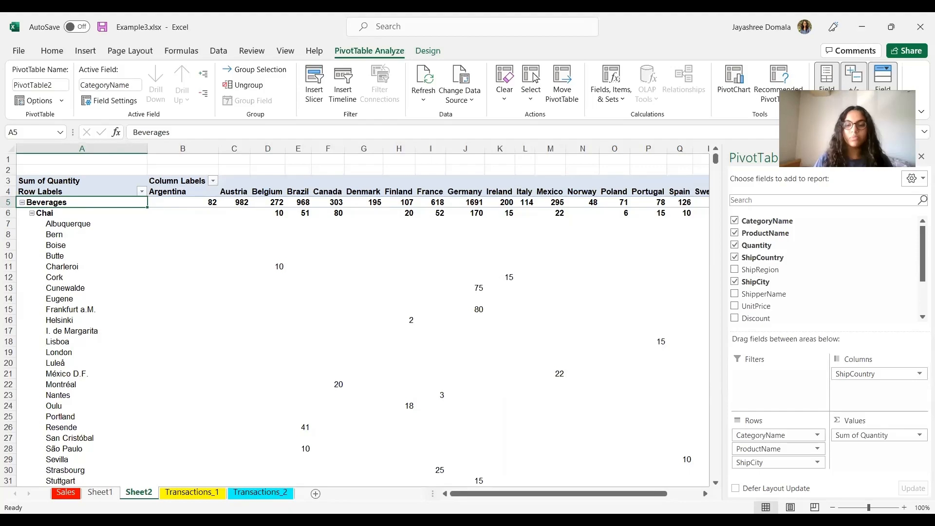
key(alt+Tab)
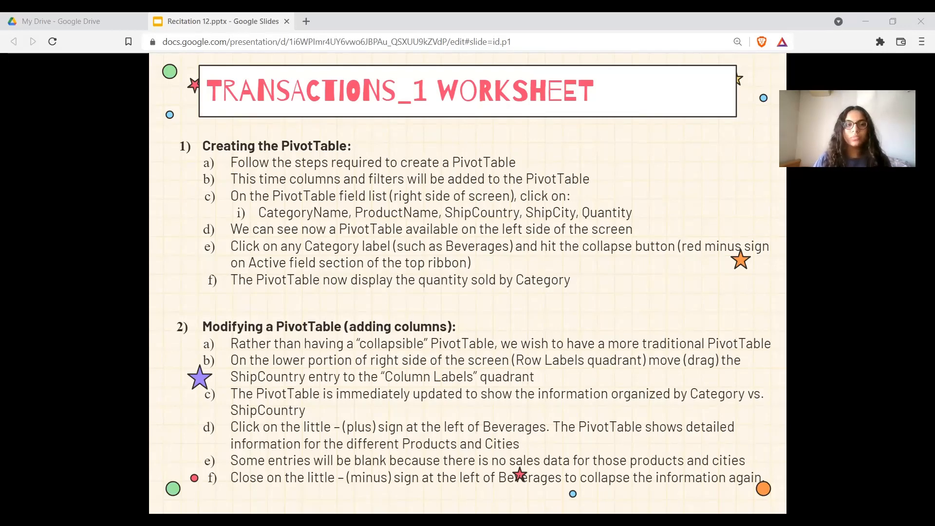
key(alt+Tab)
scroll(219, 388, down, 6)
scroll(220, 388, up, 6)
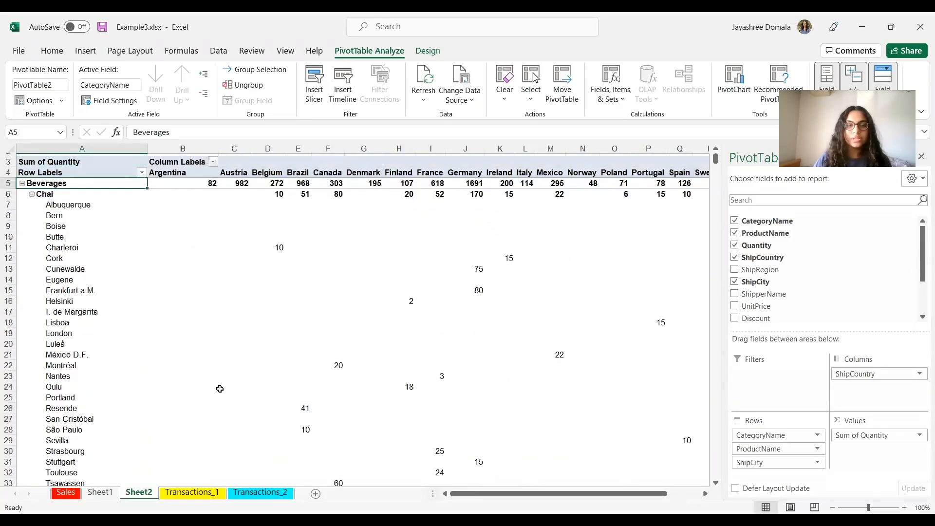
scroll(220, 388, up, 1)
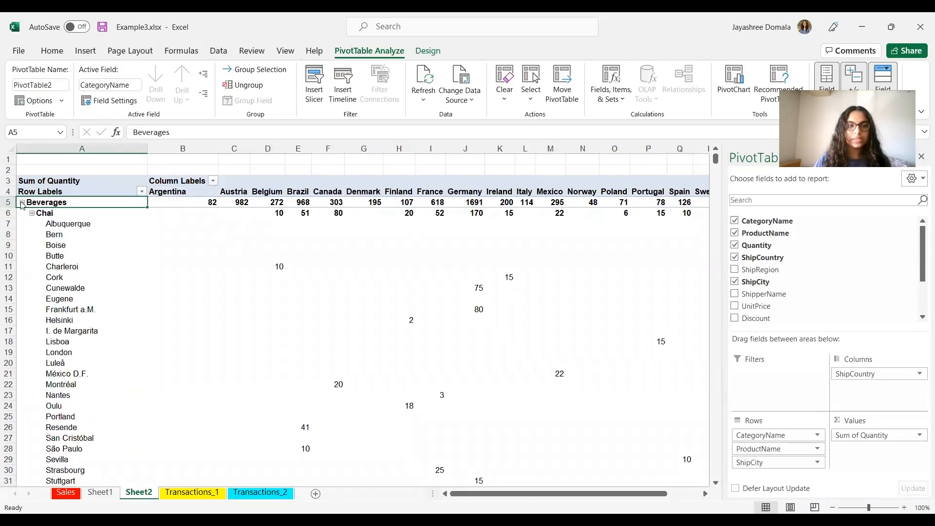
click(21, 202)
click(274, 371)
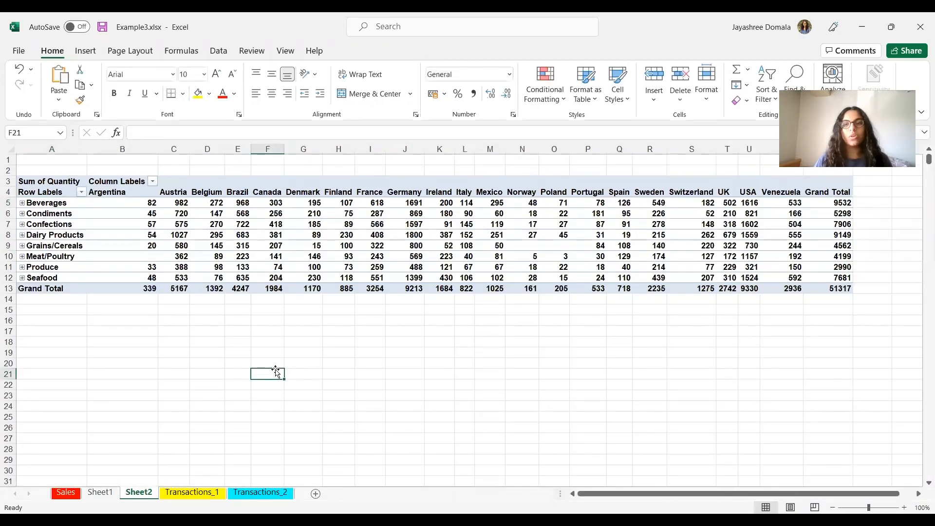
click(275, 235)
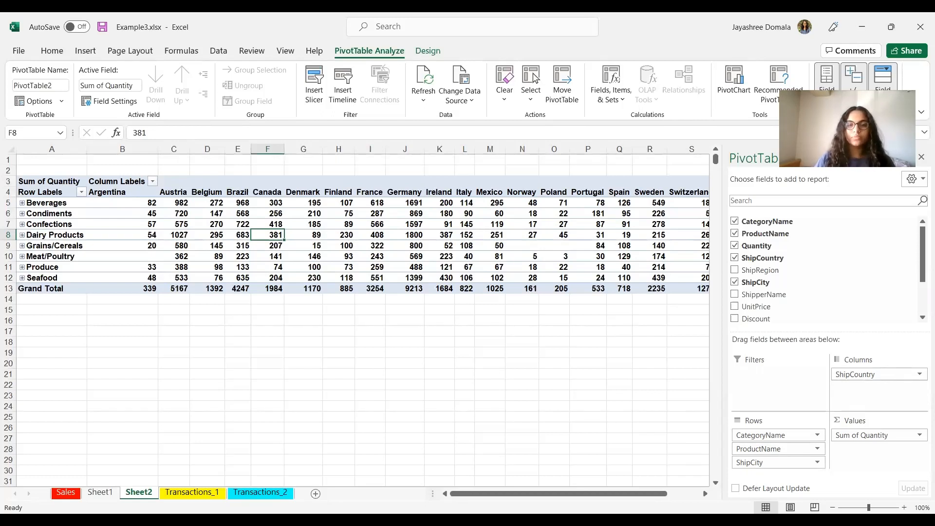
Step: Add the ShipperName field to the PivotTable's Filters area
key(alt+Tab)
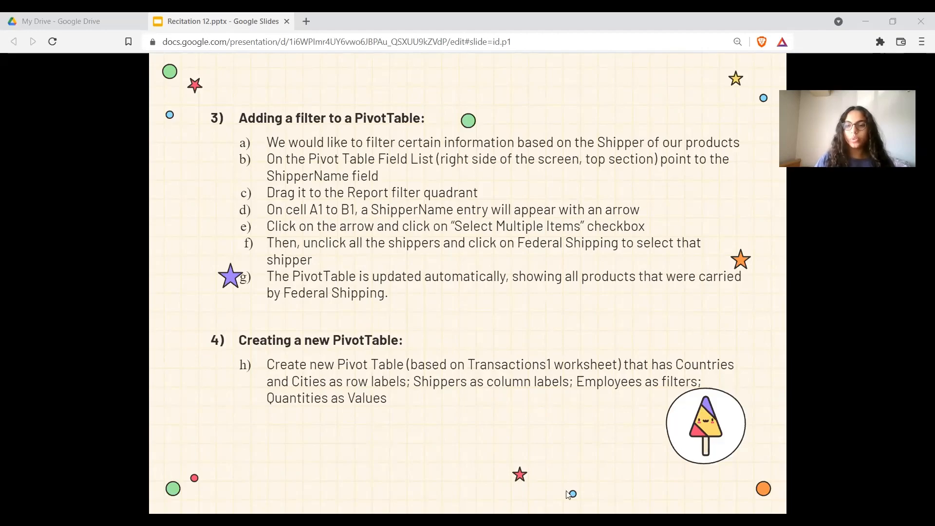
key(alt+Tab)
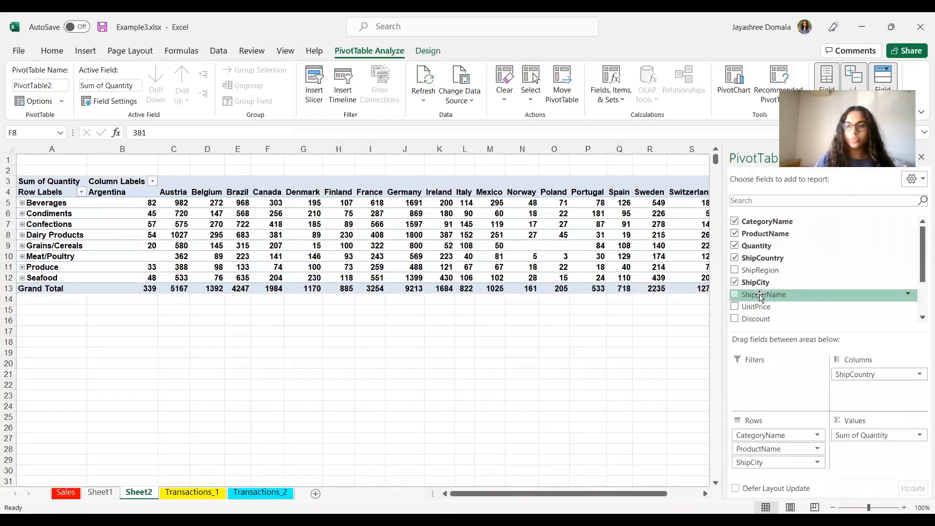
drag(760, 296, 778, 395)
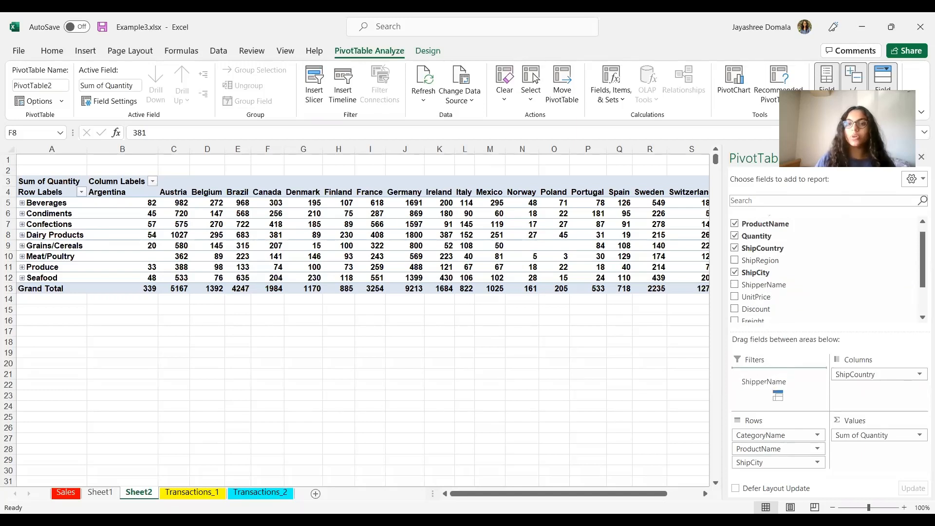
drag(777, 396, 780, 392)
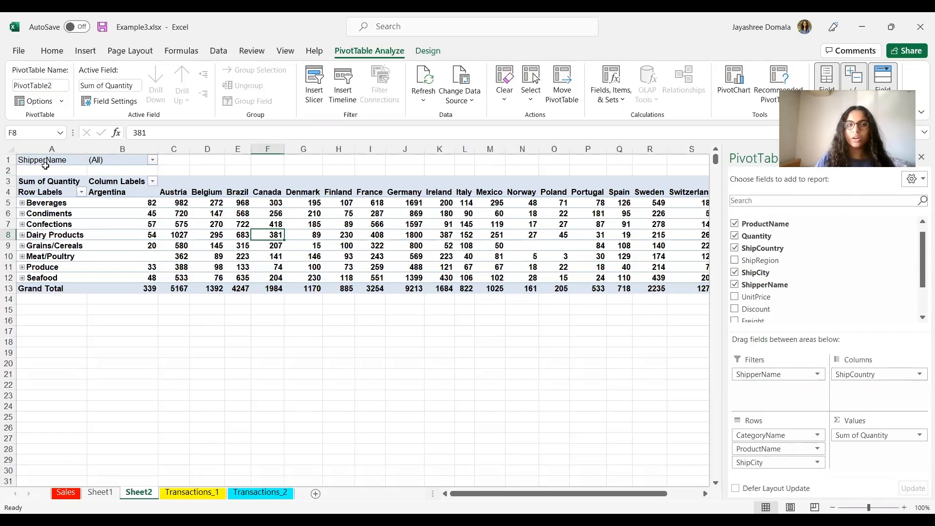
Step: Filter ShipperName with multiple selection enabled, unchecking Speedy Express and United Package to keep only Federal Shipping
click(153, 160)
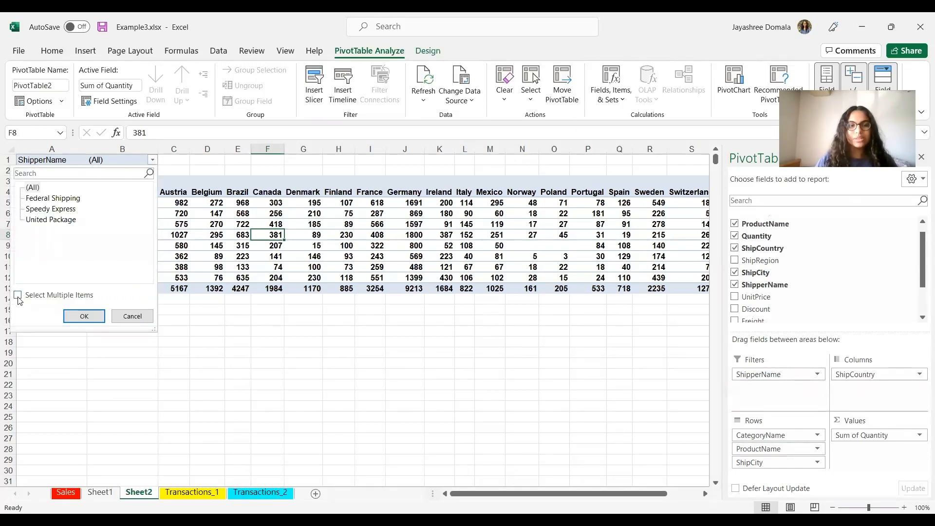
click(18, 296)
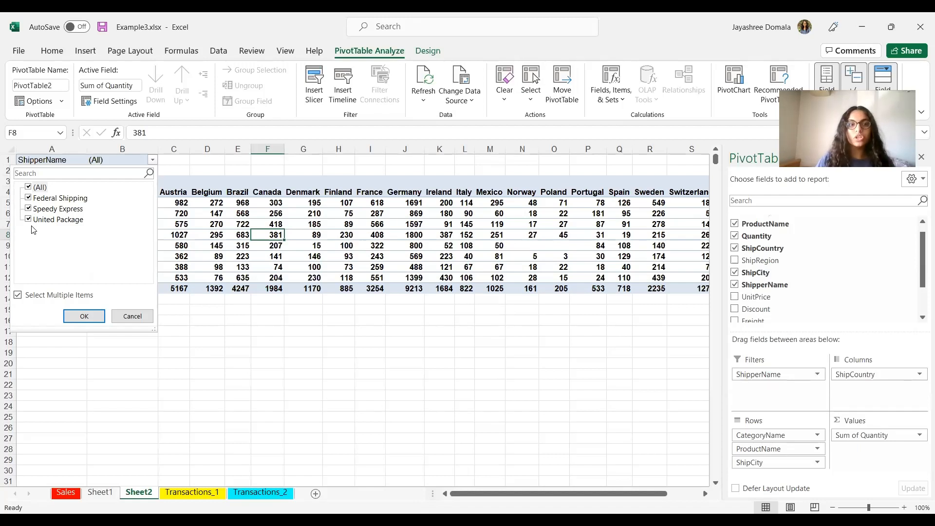
click(28, 209)
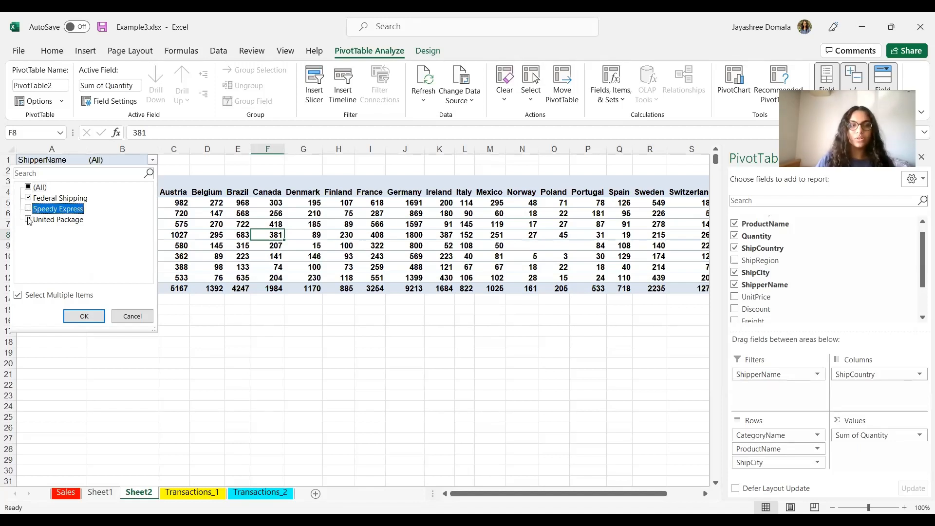
click(28, 220)
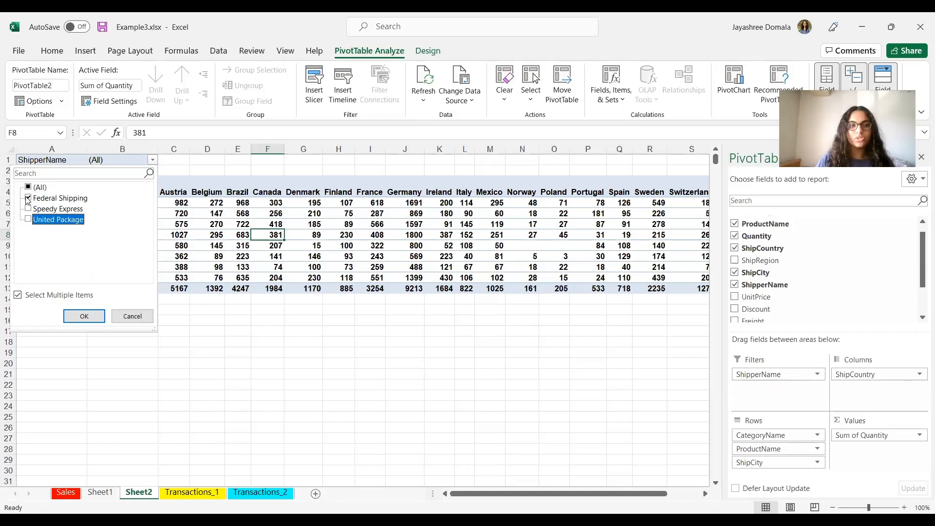
click(100, 317)
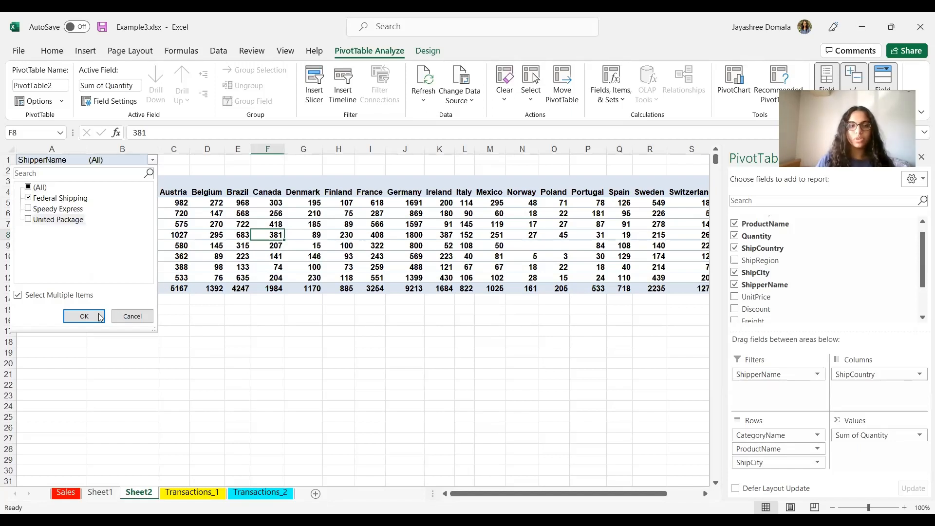
click(101, 316)
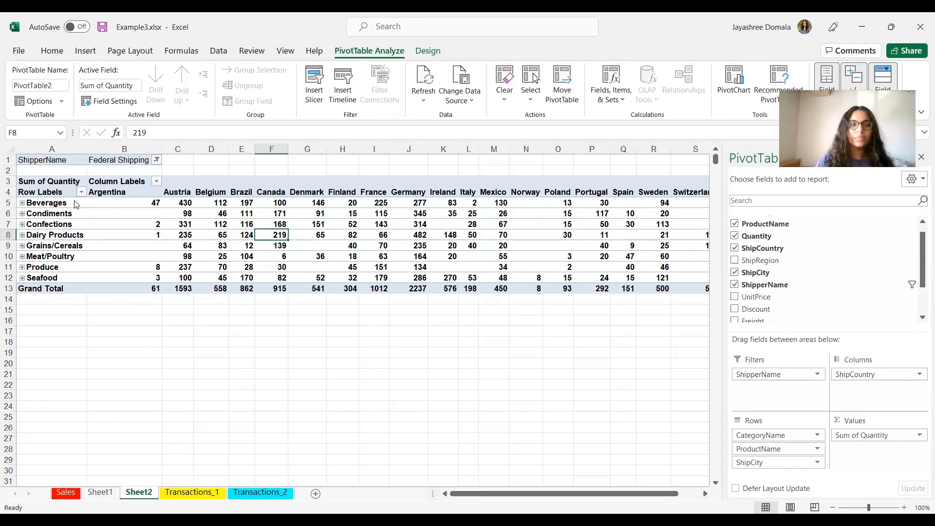
Step: Add Speedy Express to the ShipperName filter alongside Federal Shipping
click(156, 160)
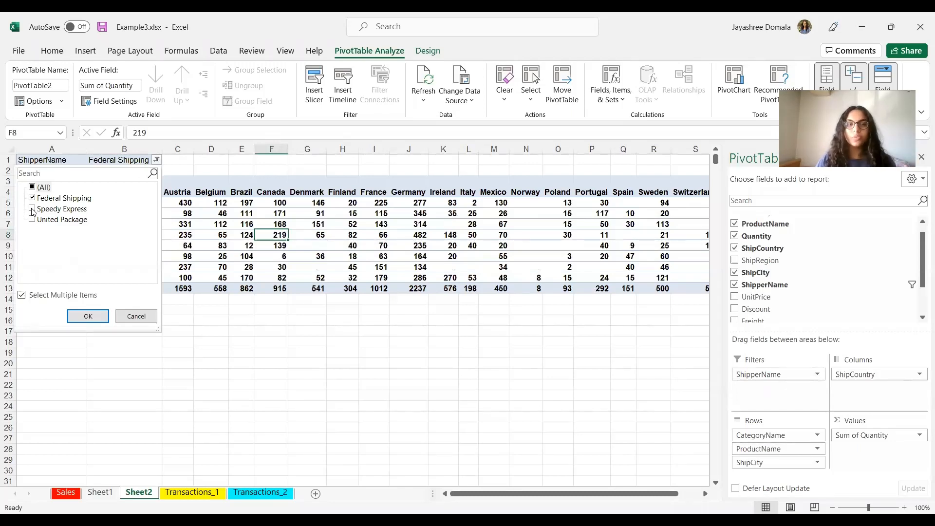
click(33, 210)
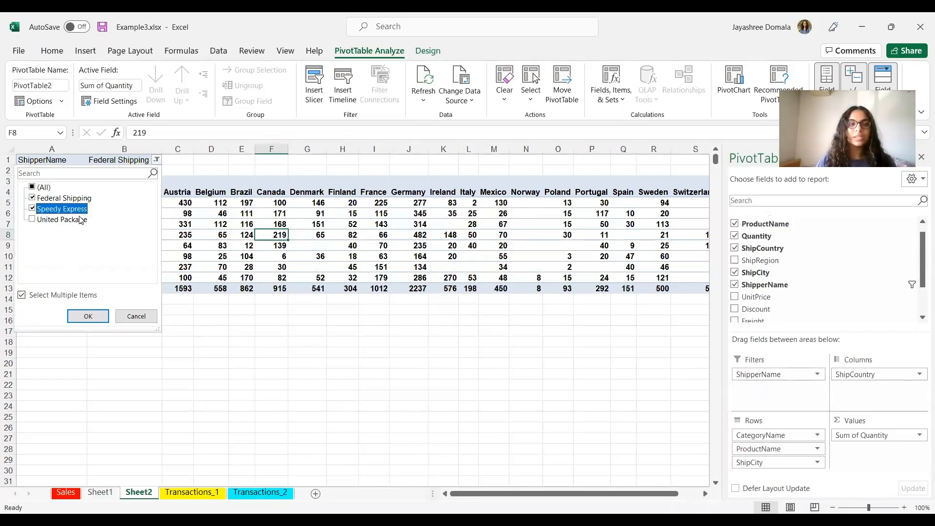
click(89, 316)
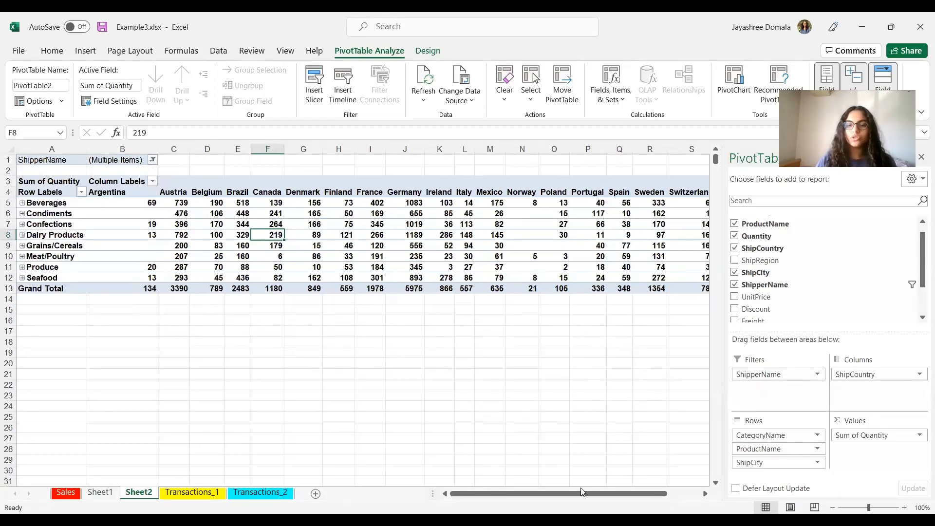
Step: Create a new PivotTable on a new worksheet from the Transactions_1 data range
key(alt+Tab)
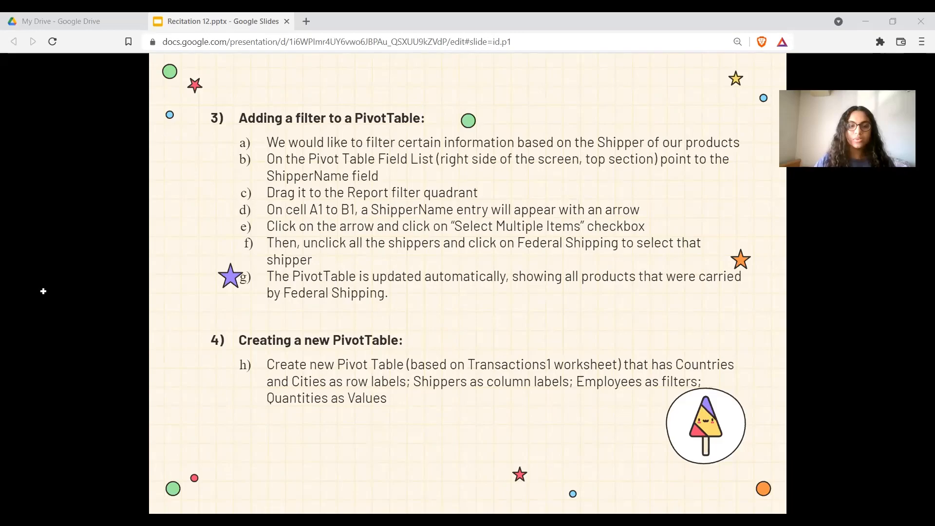
key(alt+Tab)
click(181, 496)
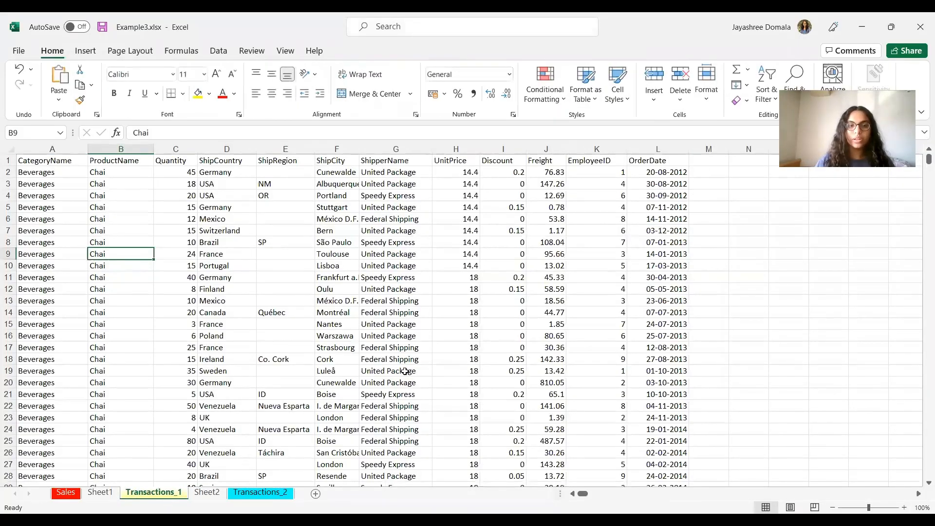
click(189, 290)
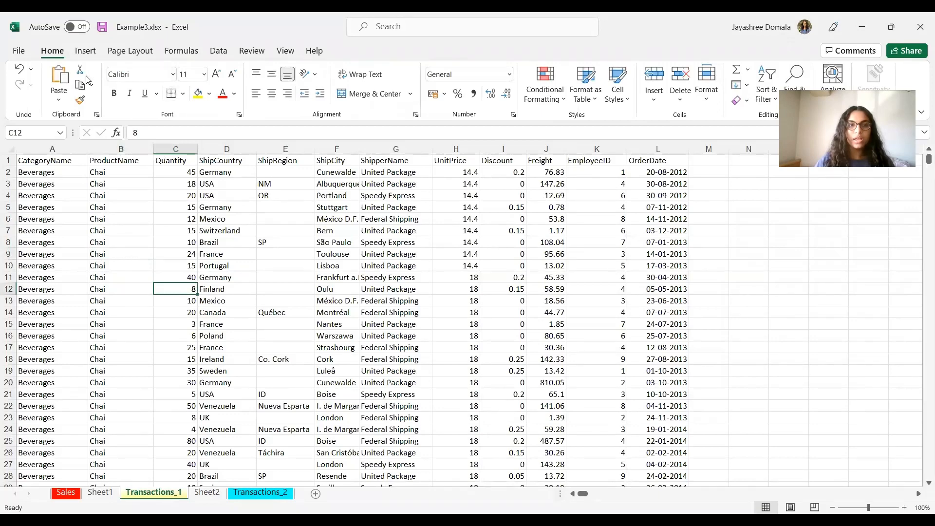
click(82, 52)
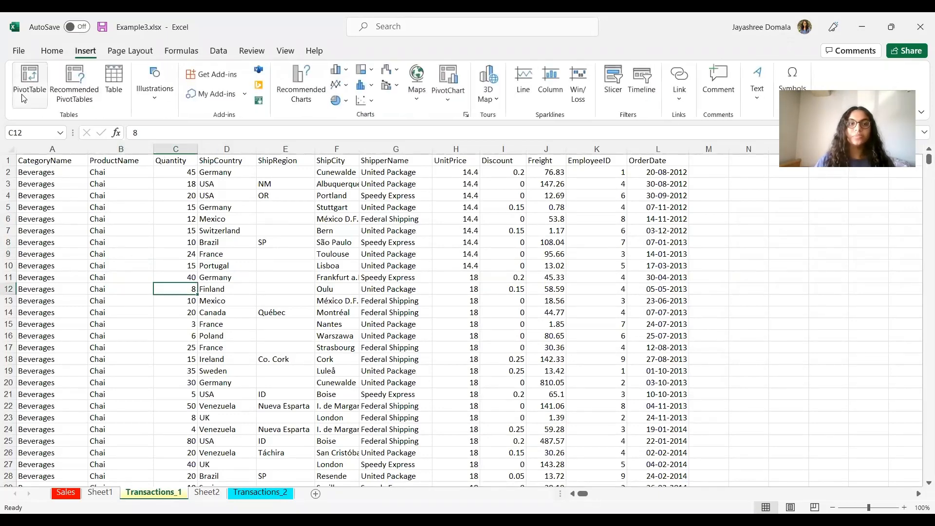
click(21, 95)
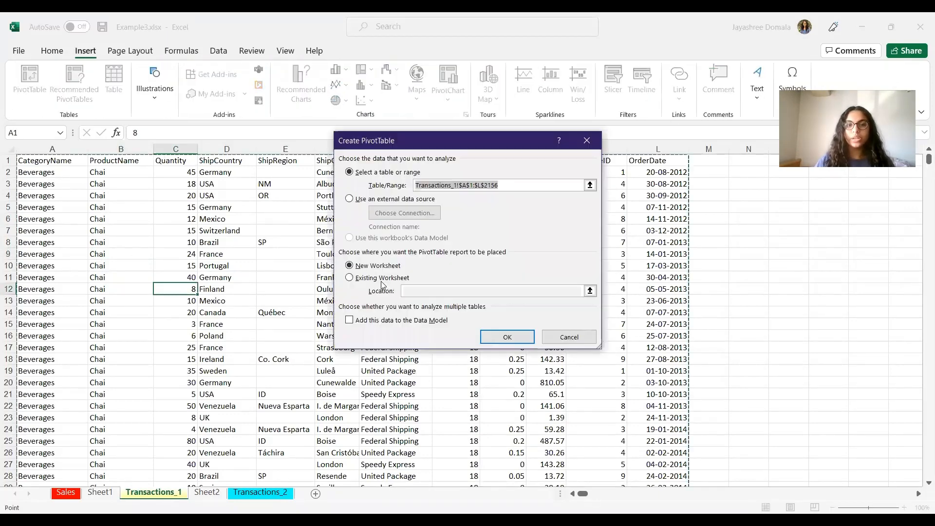
click(502, 336)
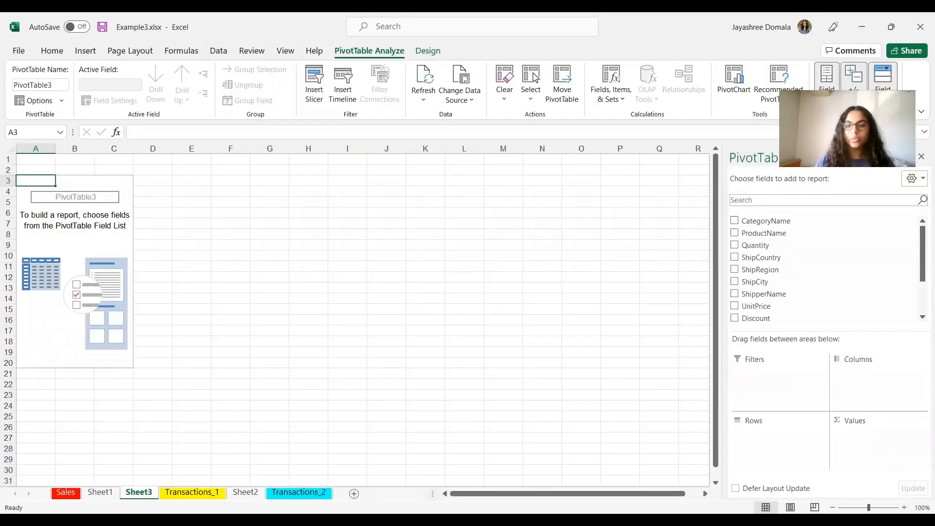
Step: Add ShipCountry and ShipCity to the new PivotTable as row fields
key(alt+Tab)
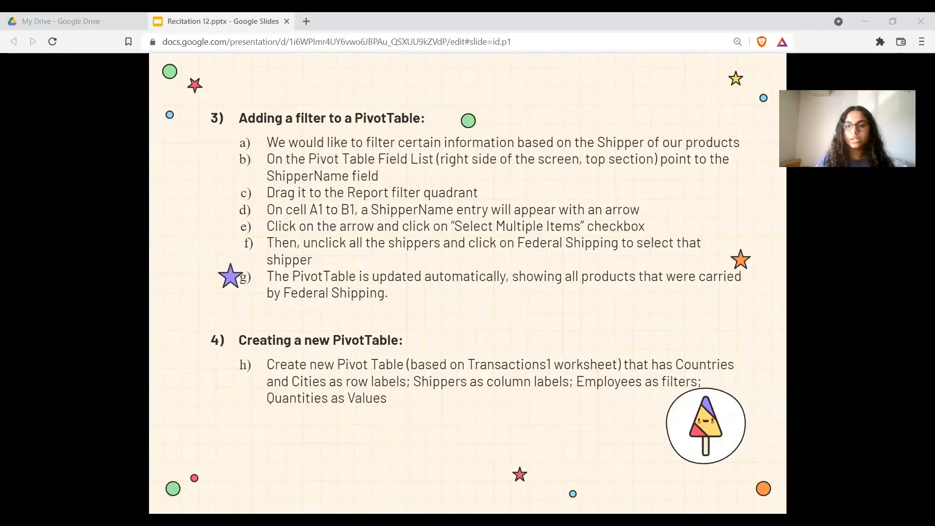
key(alt+Tab)
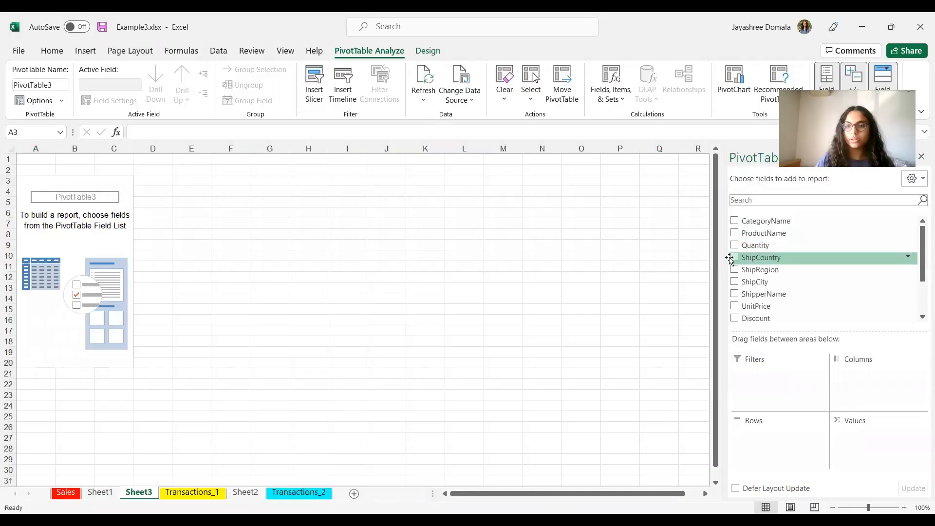
click(734, 257)
click(734, 282)
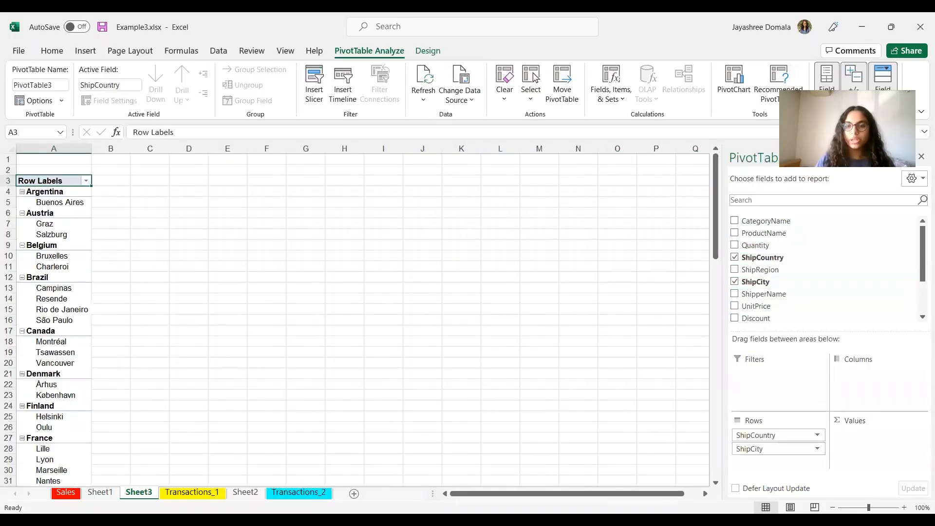
key(alt+Tab)
key(alt+Tab)
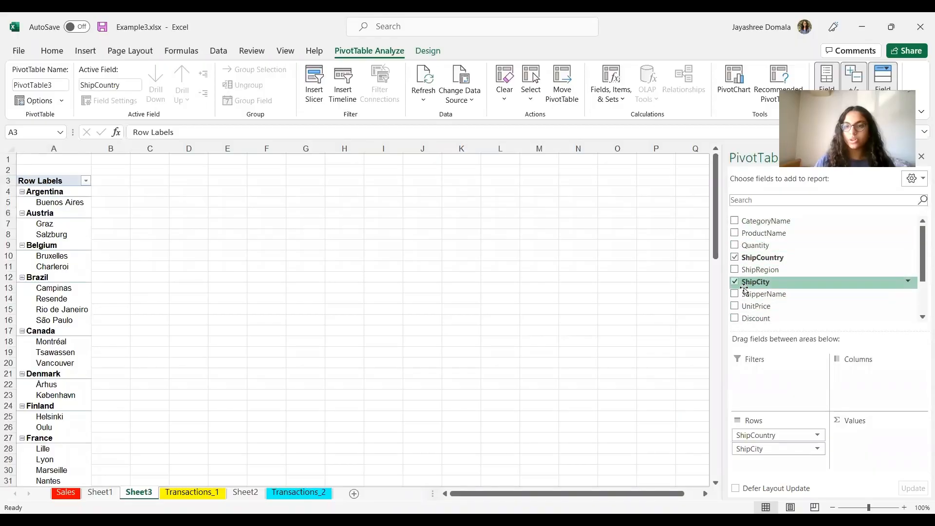
scroll(744, 288, down, 3)
scroll(744, 289, up, 3)
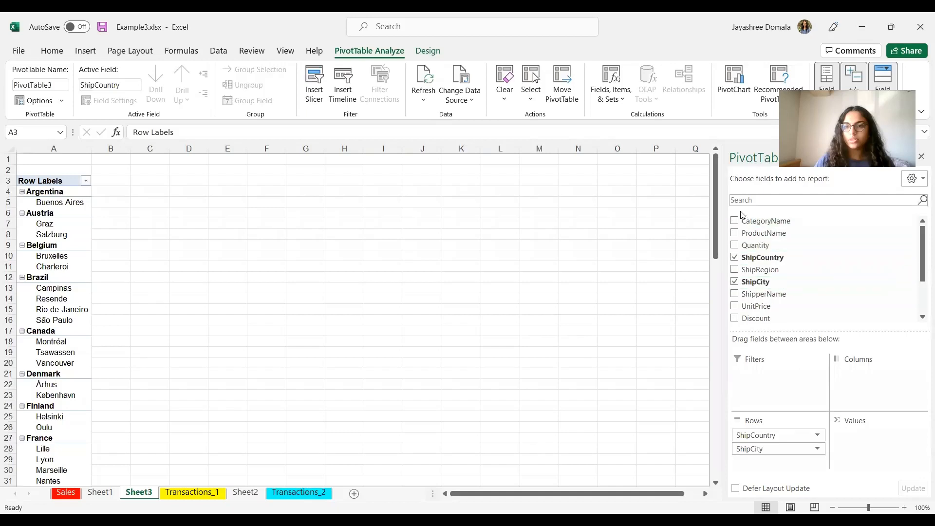
Step: Add ShipperName to the new PivotTable as a third row field and check the instruction slide
click(734, 294)
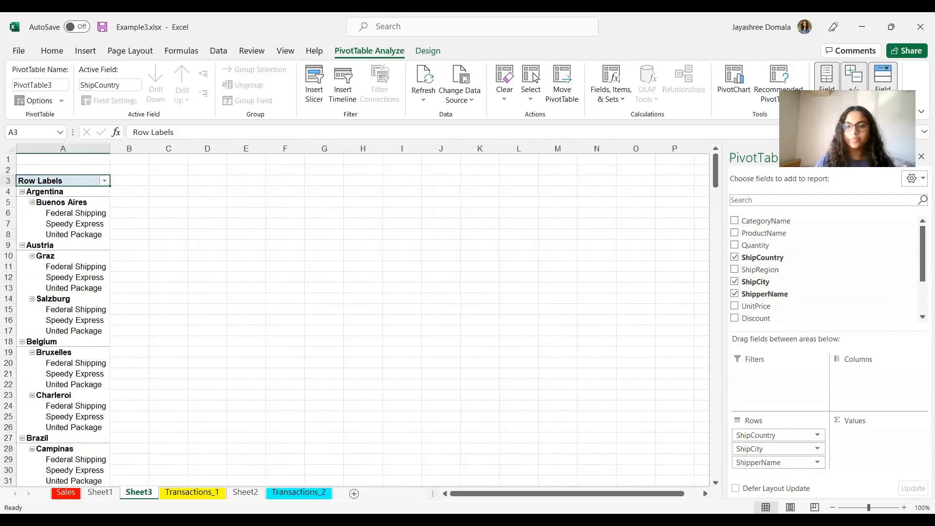
key(alt+Tab)
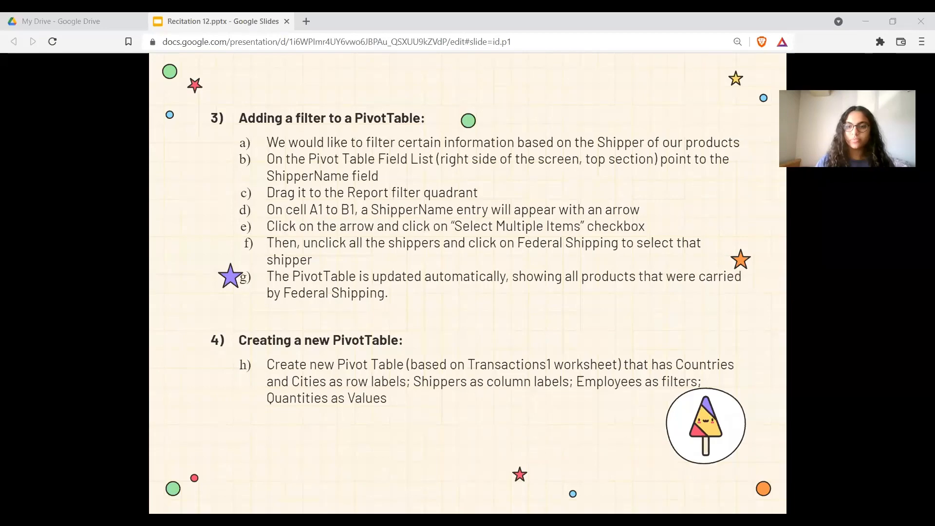
key(alt+Tab)
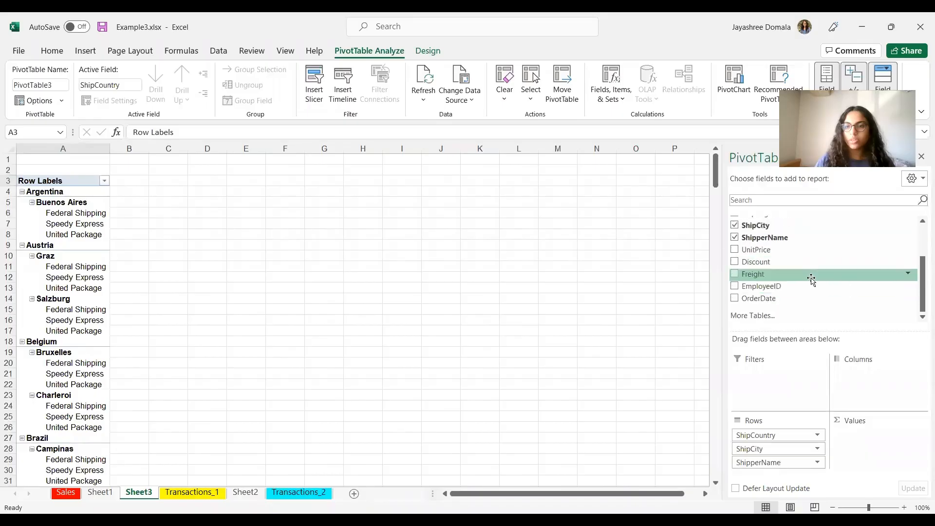
Step: Add Quantity as the summed value and move ShipperName from the rows to the column labels
click(735, 244)
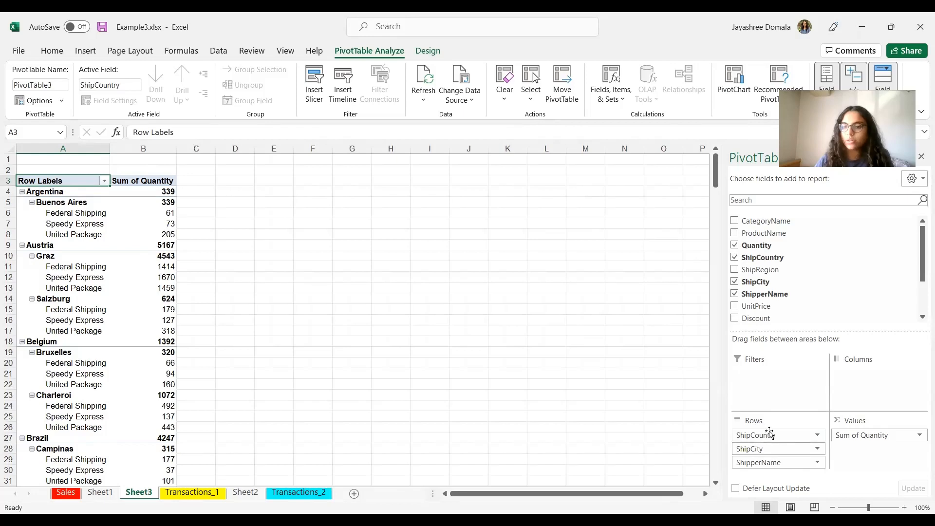
drag(766, 463, 867, 373)
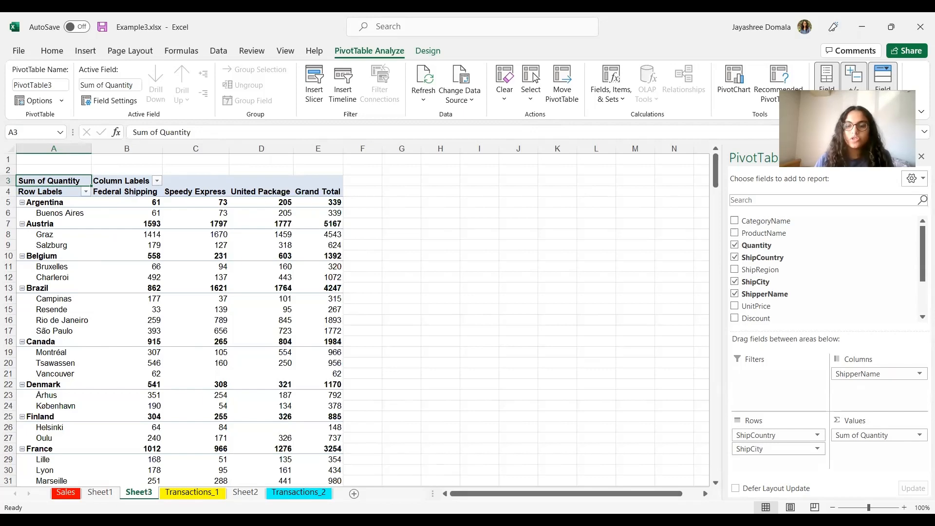
Step: Add EmployeeID to the PivotTable as a report filter
key(alt+Tab)
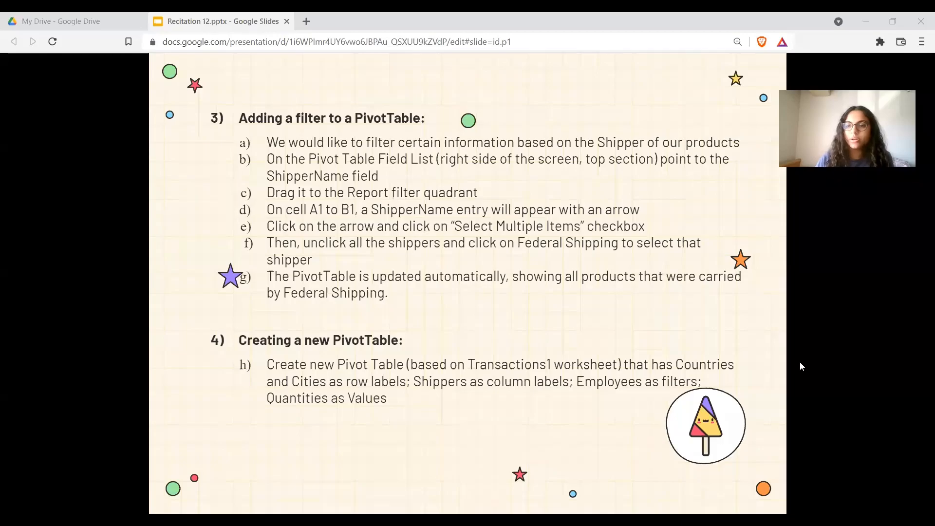
key(alt+Tab)
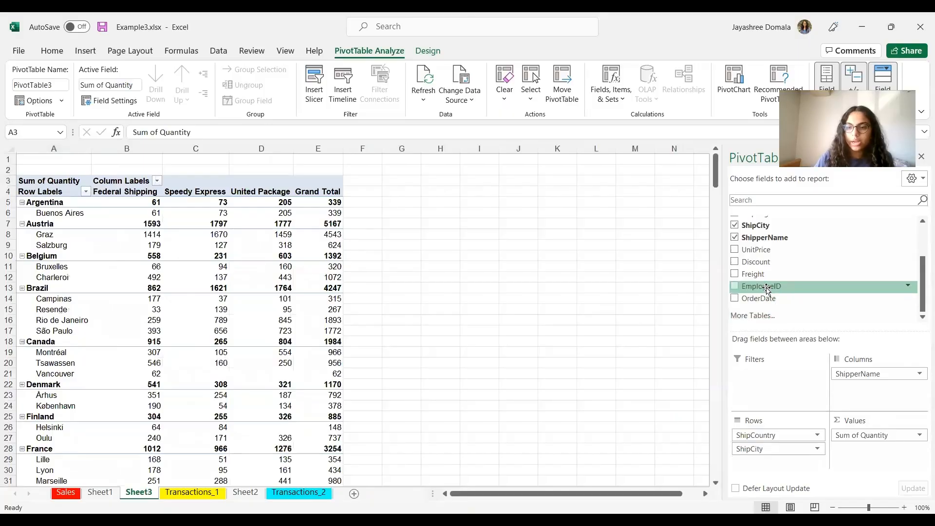
drag(767, 289, 778, 392)
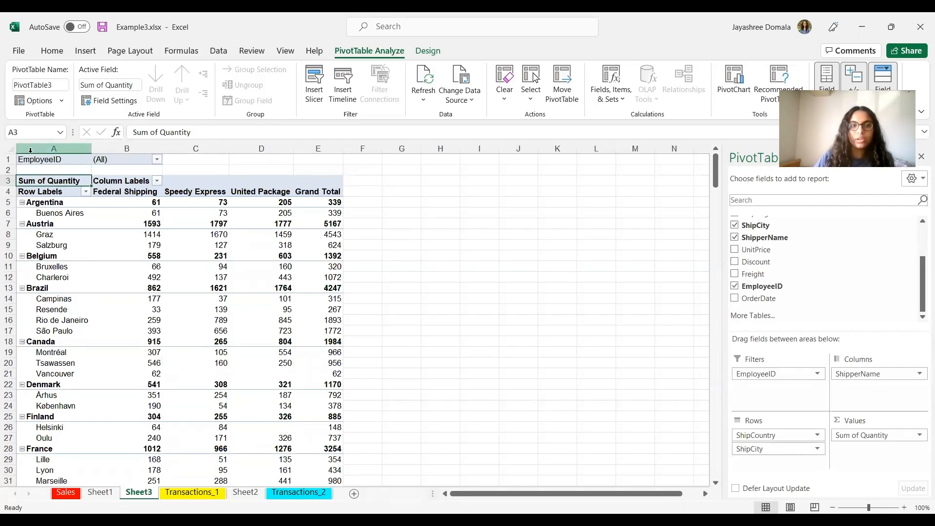
Step: Filter EmployeeID with multiple selection enabled, unchecking several employee IDs so only a few remain
click(157, 159)
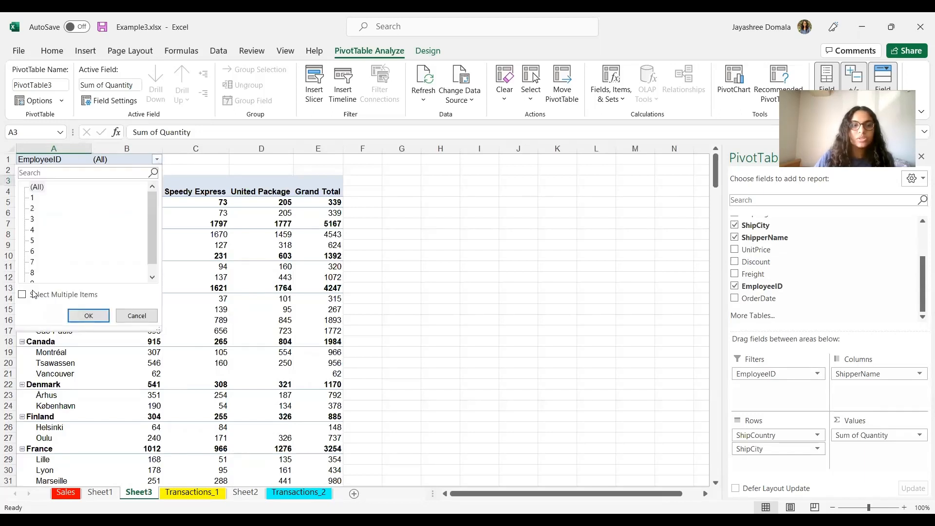
click(33, 294)
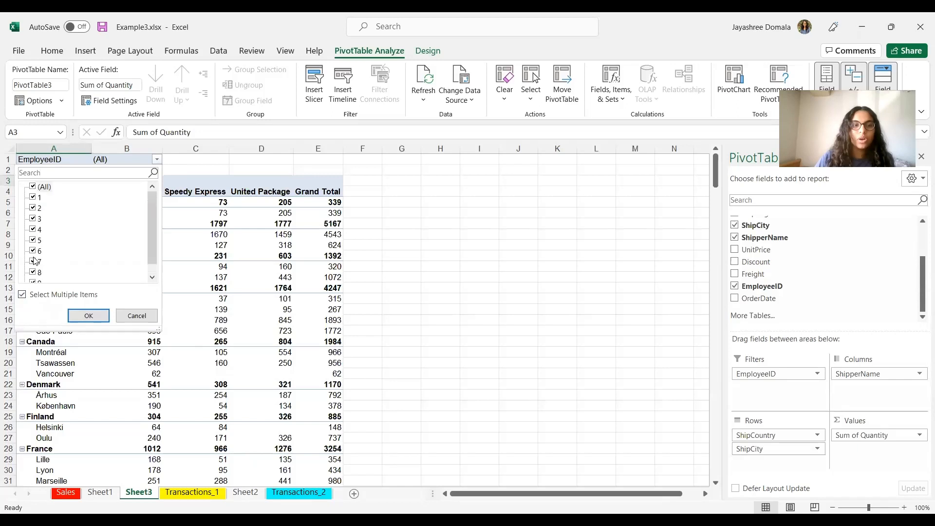
click(33, 197)
click(32, 219)
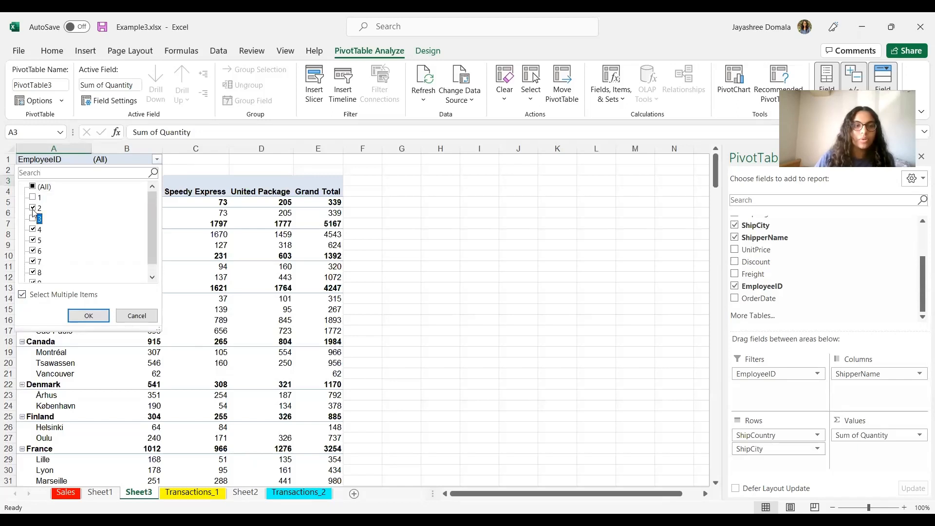
click(33, 197)
click(33, 208)
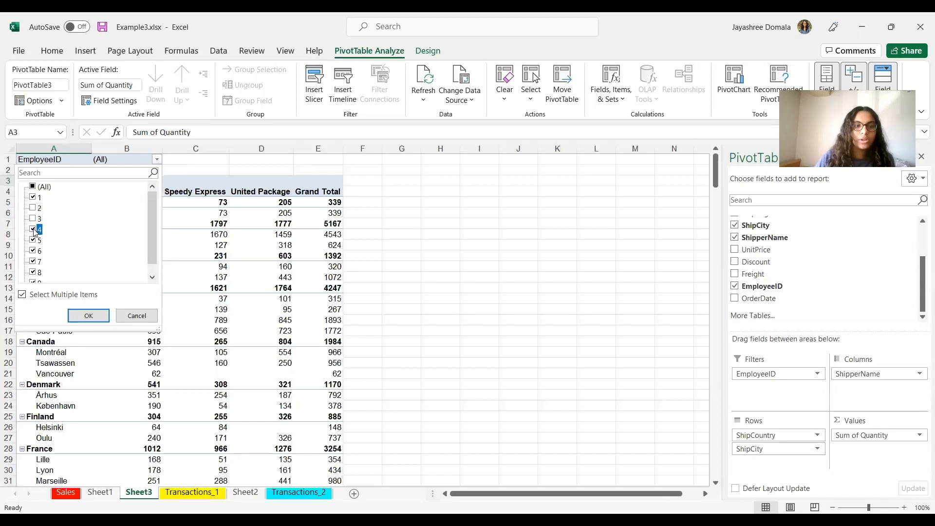
click(33, 230)
click(32, 240)
click(33, 261)
click(32, 251)
scroll(38, 253, down, 1)
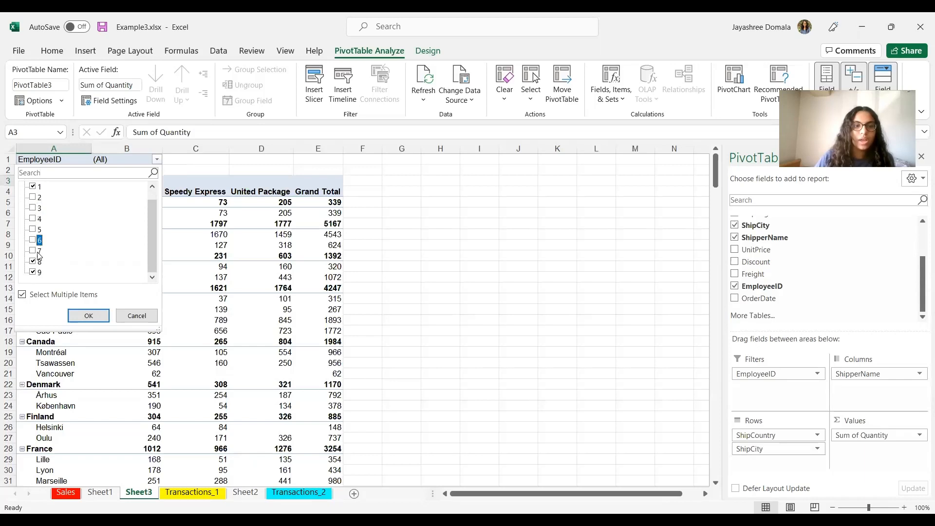
click(34, 261)
click(88, 316)
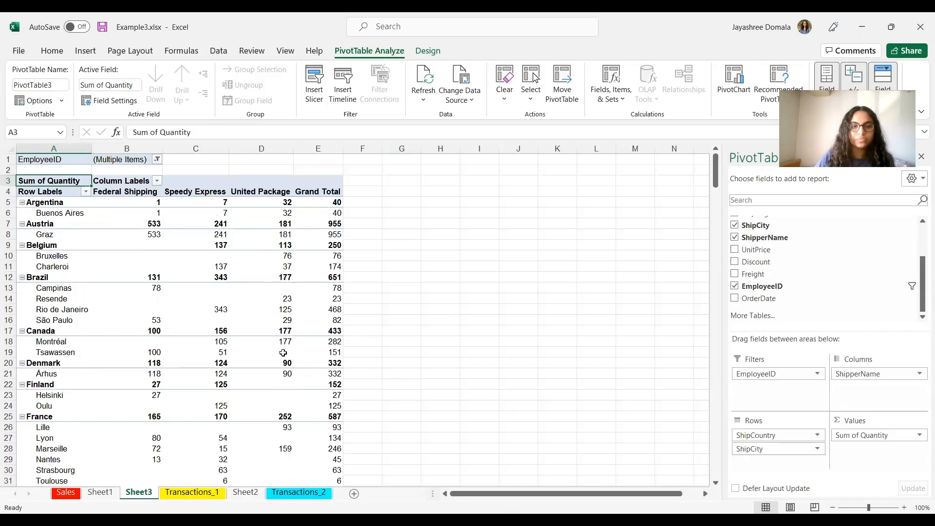
Step: Reorder the sheet tabs so Sheet3 sits after Sheet2
scroll(149, 469, down, 8)
scroll(156, 458, up, 8)
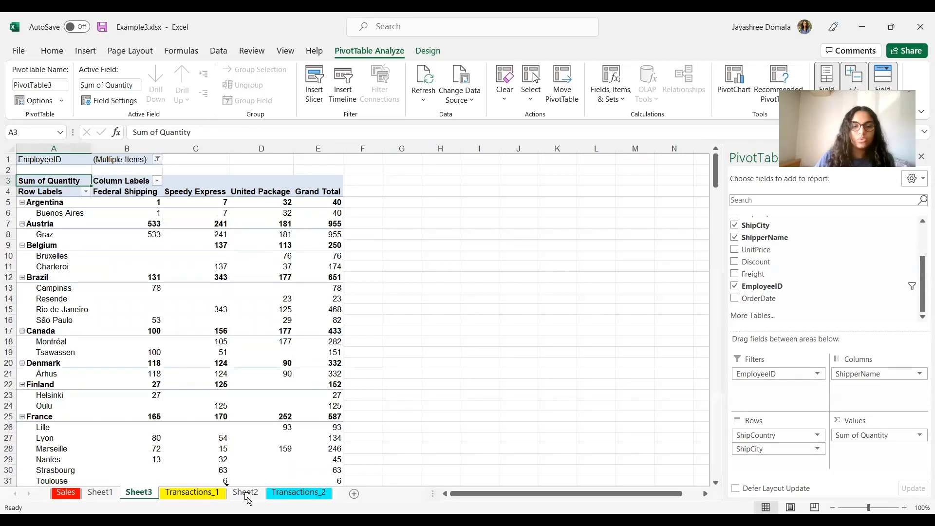
drag(248, 498, 273, 498)
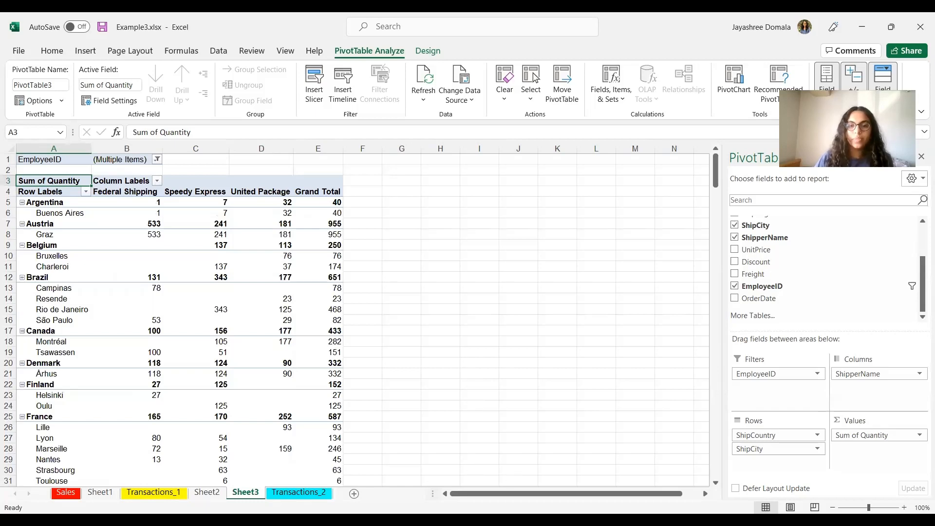
Step: Switch to the presentation and advance to the Transactions_2 worksheet instructions
key(alt+Tab)
key(Right)
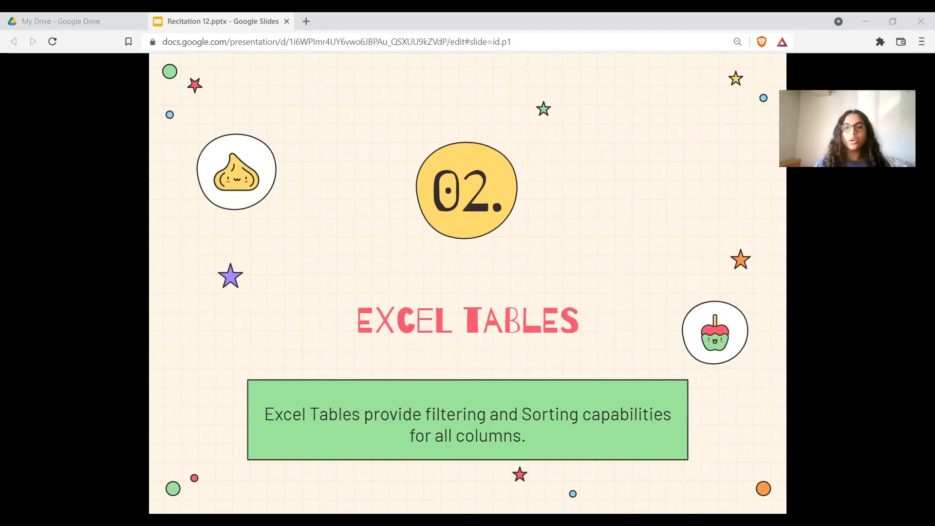
key(Right)
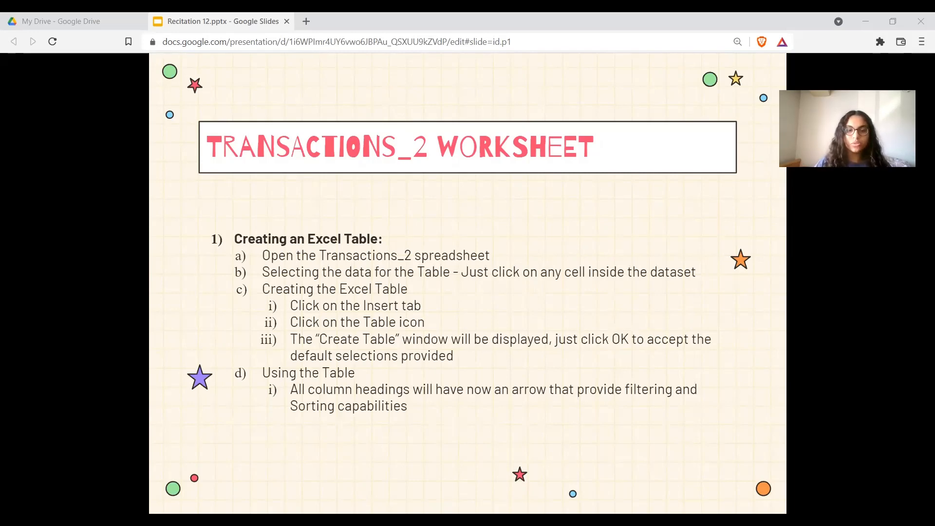
Step: Convert the Transactions_2 data into an Excel table, accepting the default range with headers
key(alt+Tab)
click(299, 492)
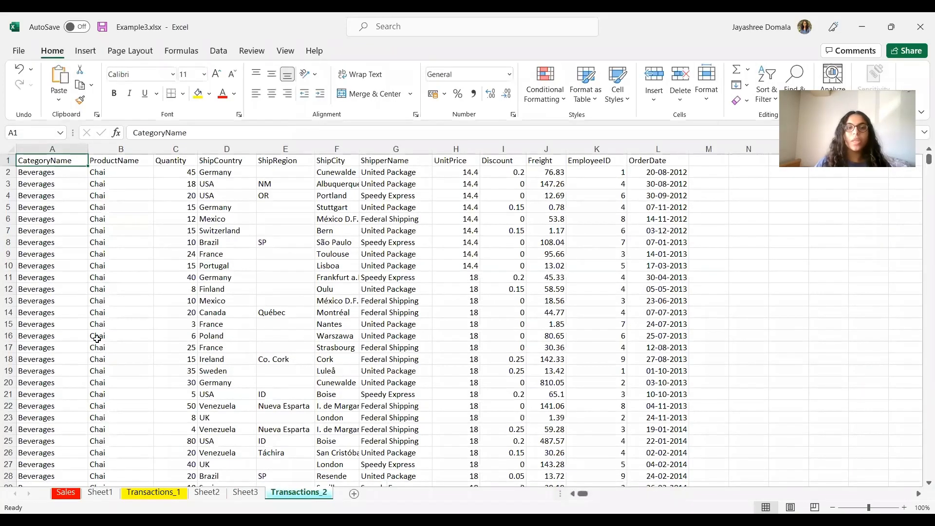
click(219, 325)
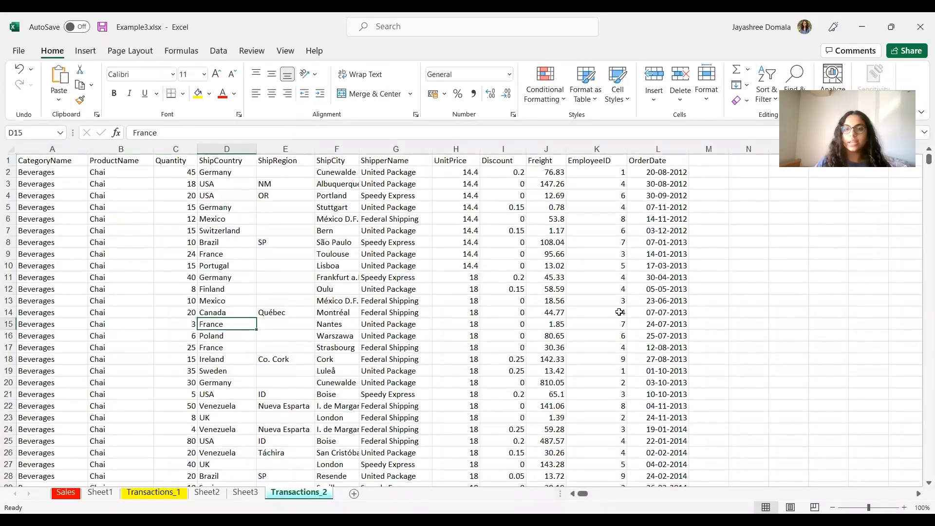
click(87, 54)
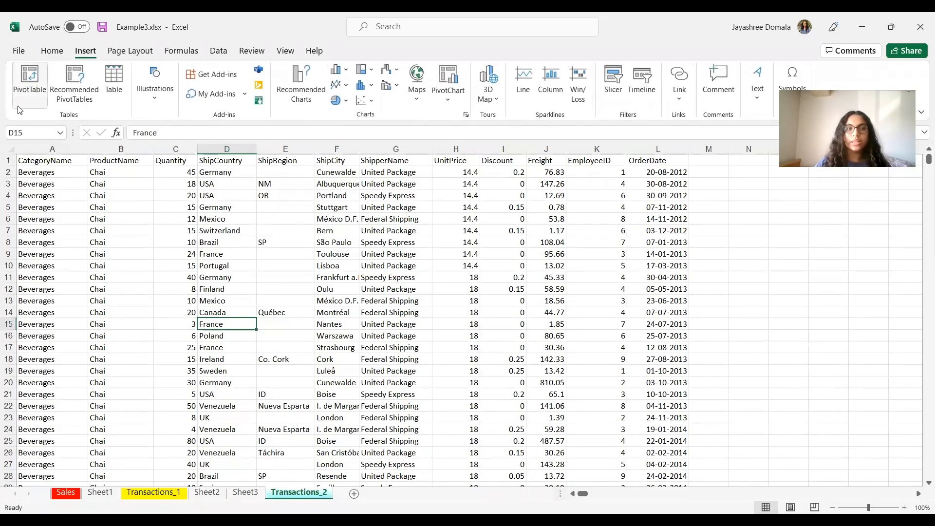
click(112, 99)
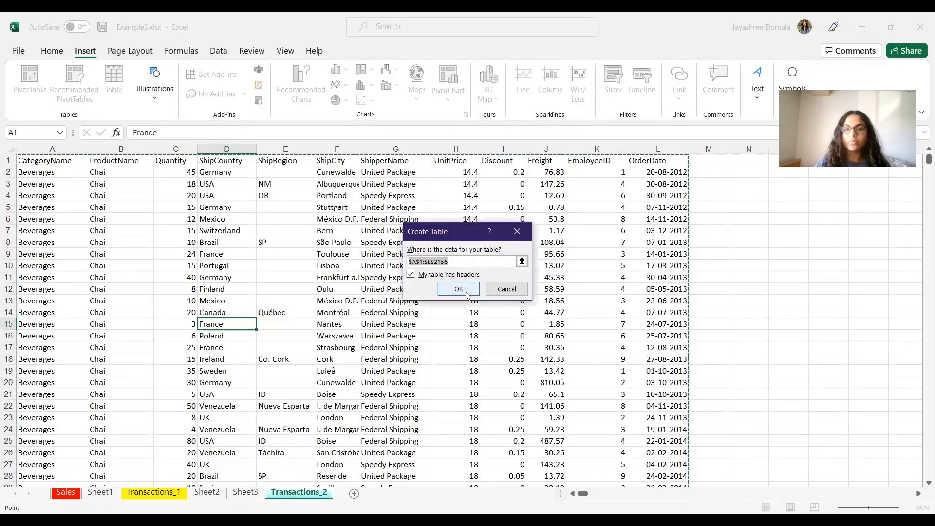
click(459, 288)
click(465, 292)
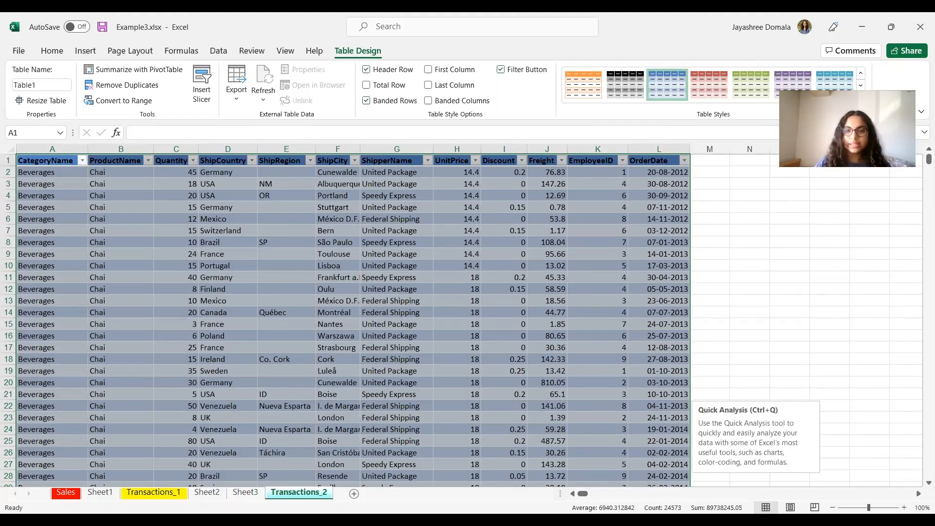
Step: Review the presentation and advance to the instructions for adding a new table column
key(alt+Tab)
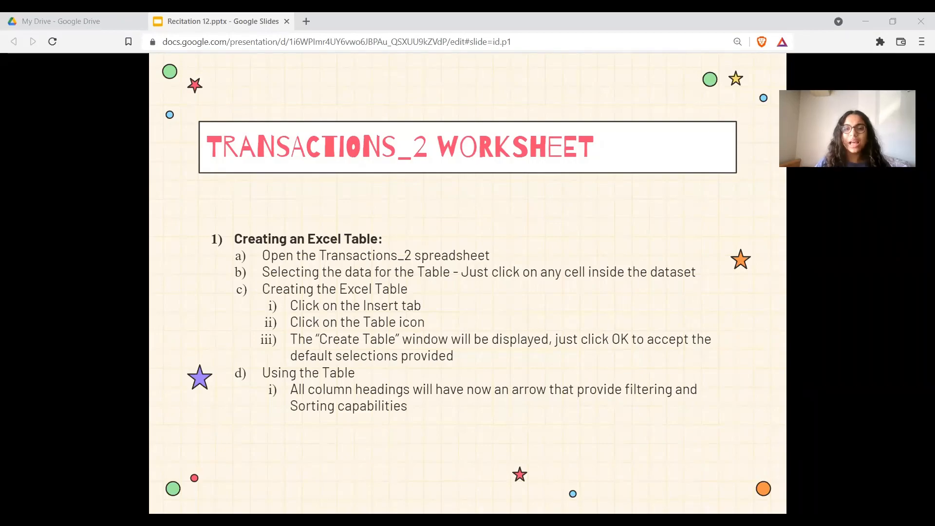
key(alt+Tab)
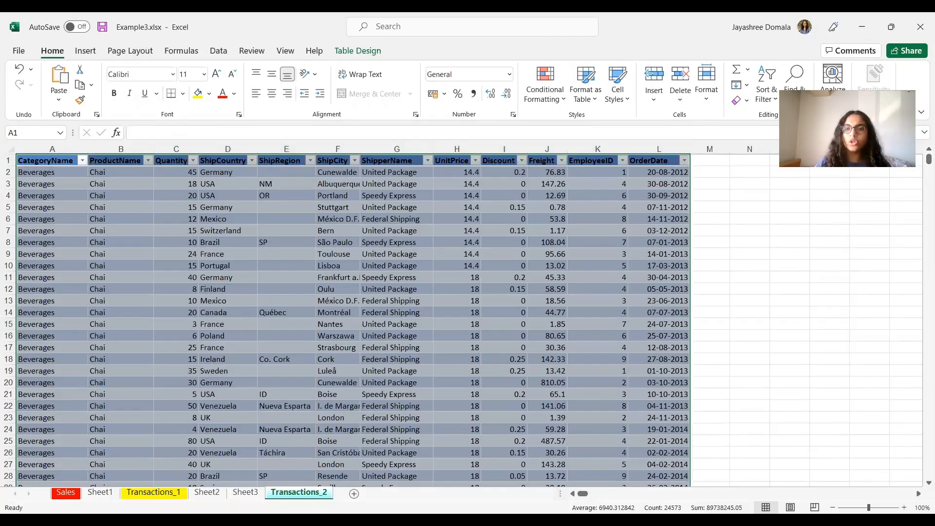
key(alt+Tab)
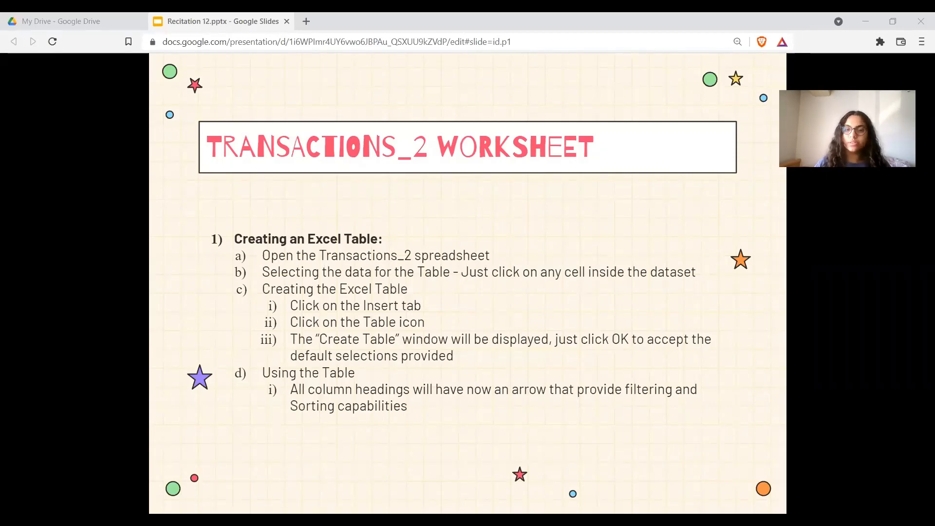
key(Right)
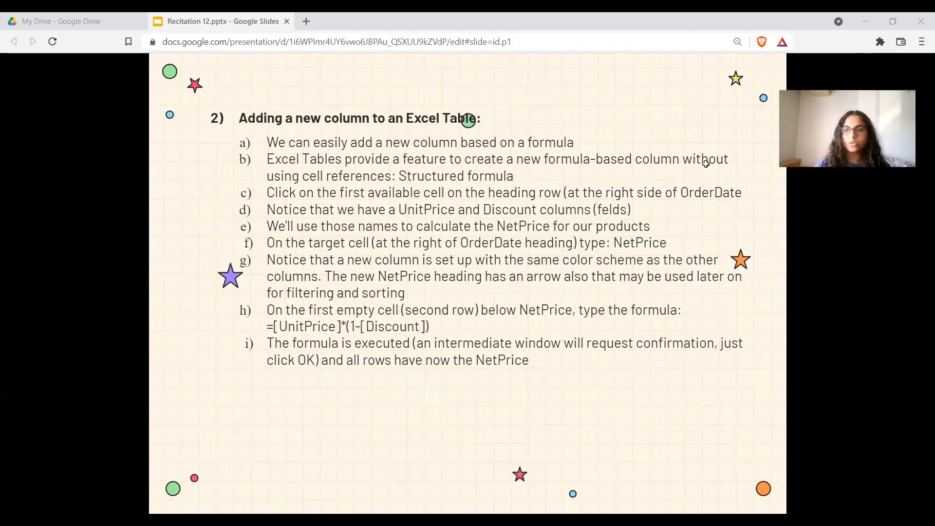
Step: Add a NetPrice column heading next to OrderDate in the table
key(alt+Tab)
text(N)
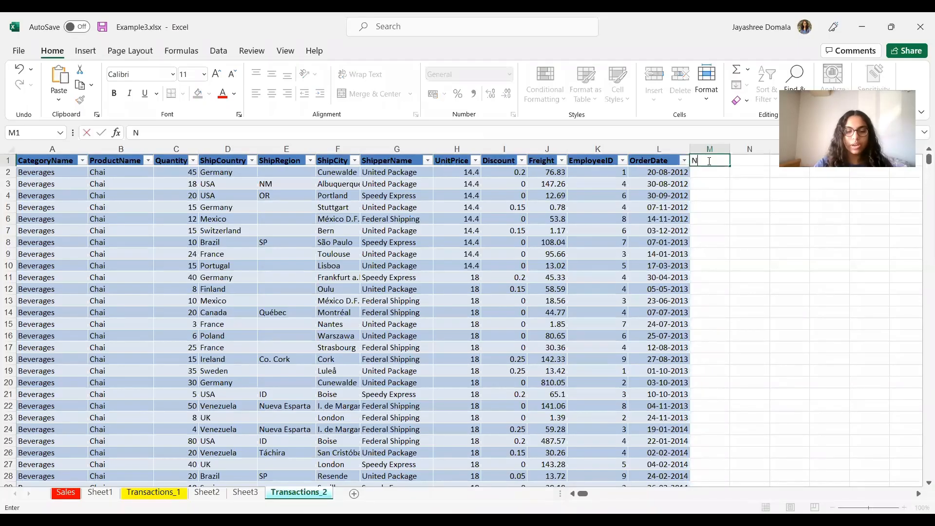
text(etPrice)
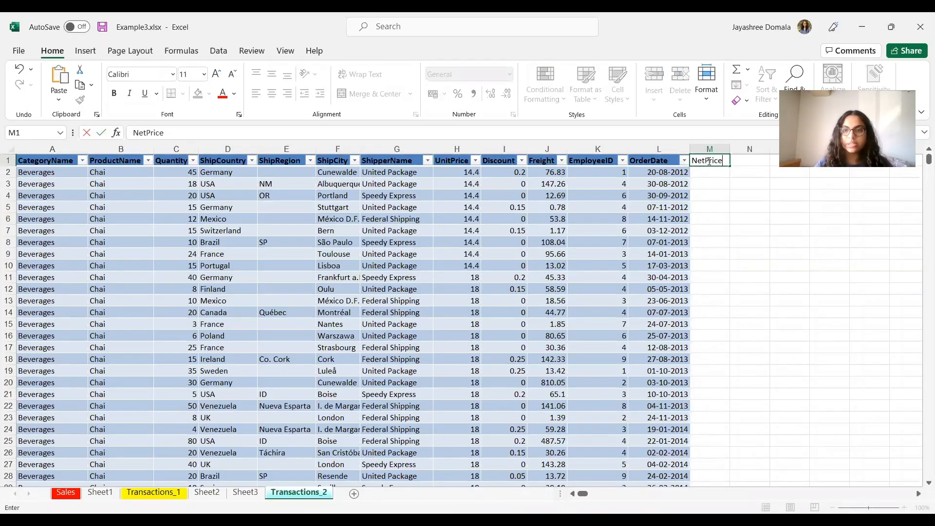
click(732, 239)
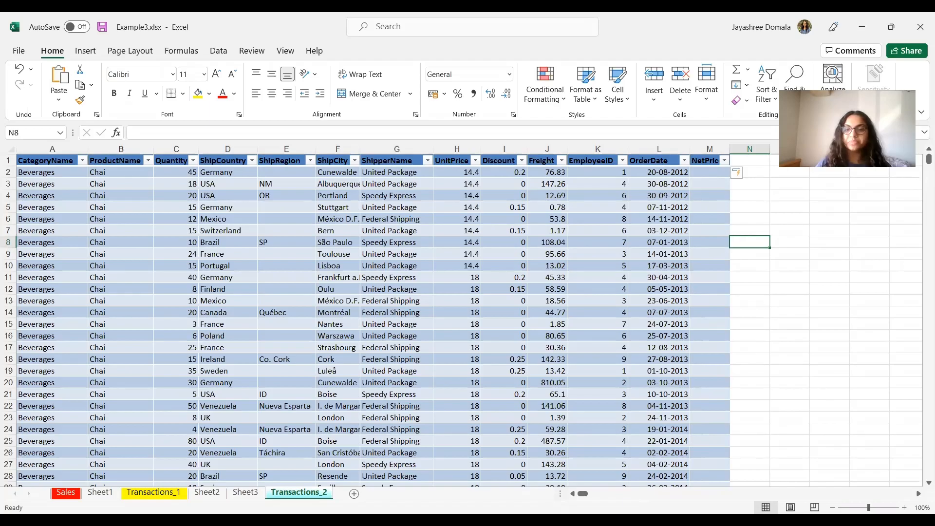
Step: Try to enter the NetPrice formula =[UnitPrice]*[1-discount) in the first data cell below NetPrice
key(alt+Tab)
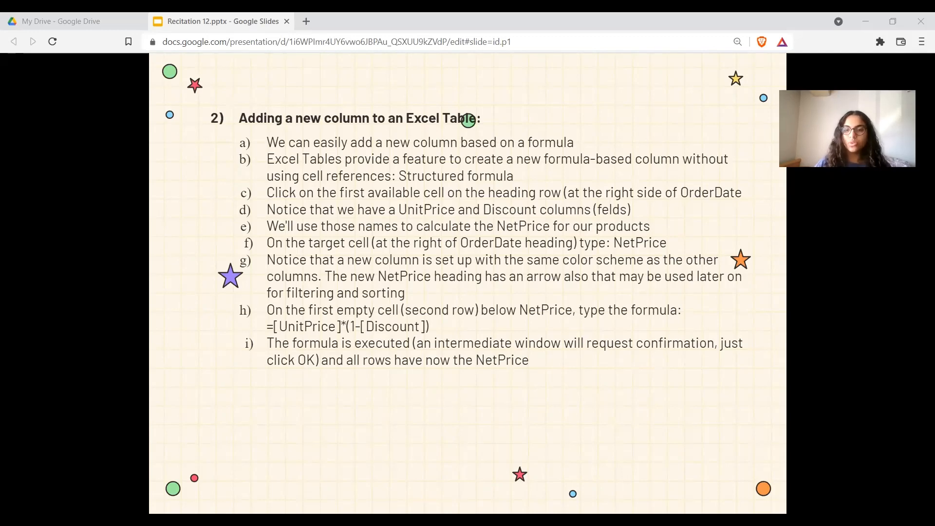
key(alt+Tab)
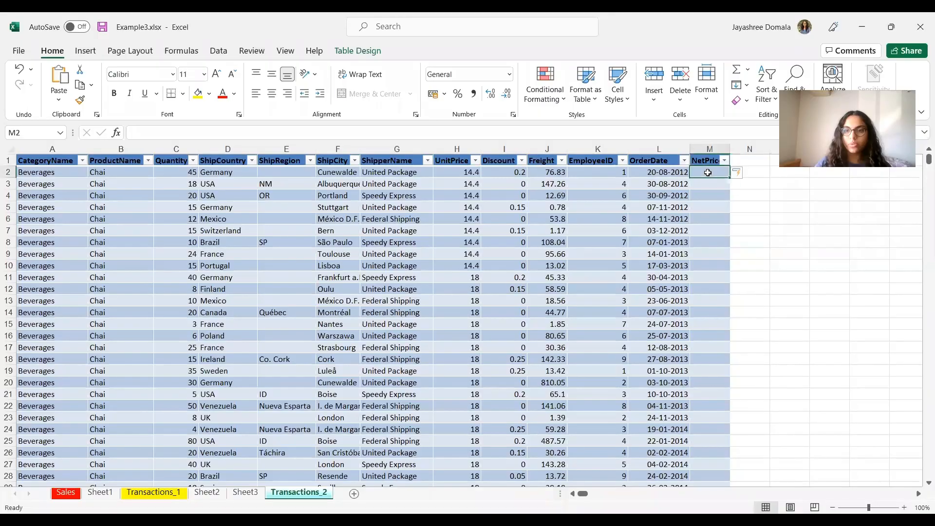
text(=[)
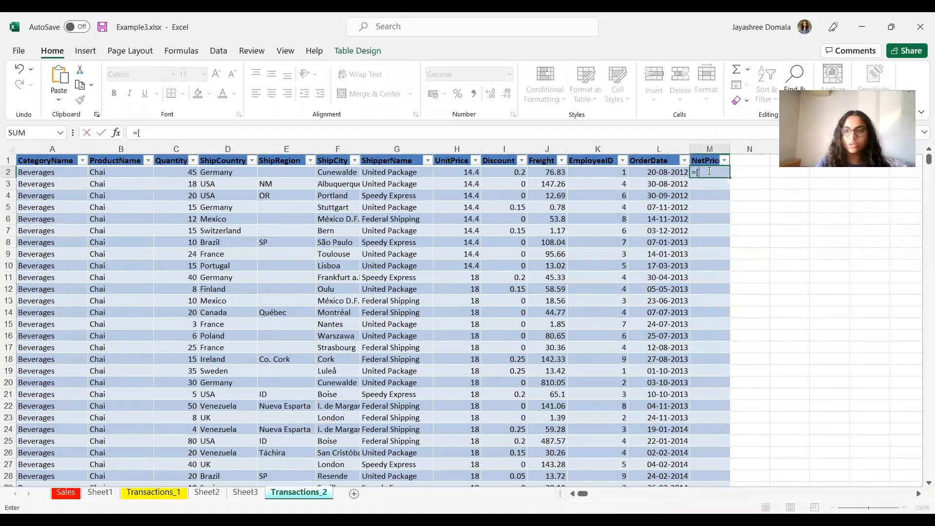
text(Unit)
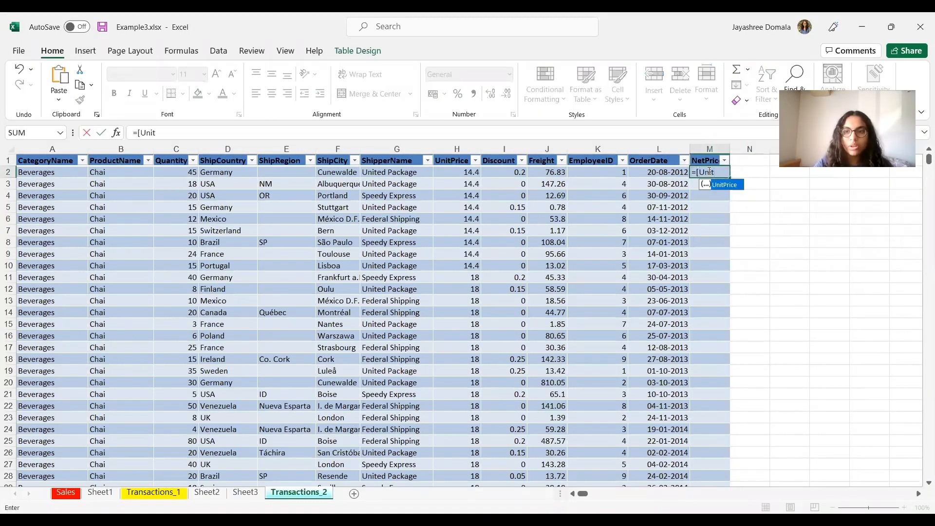
text(Price)
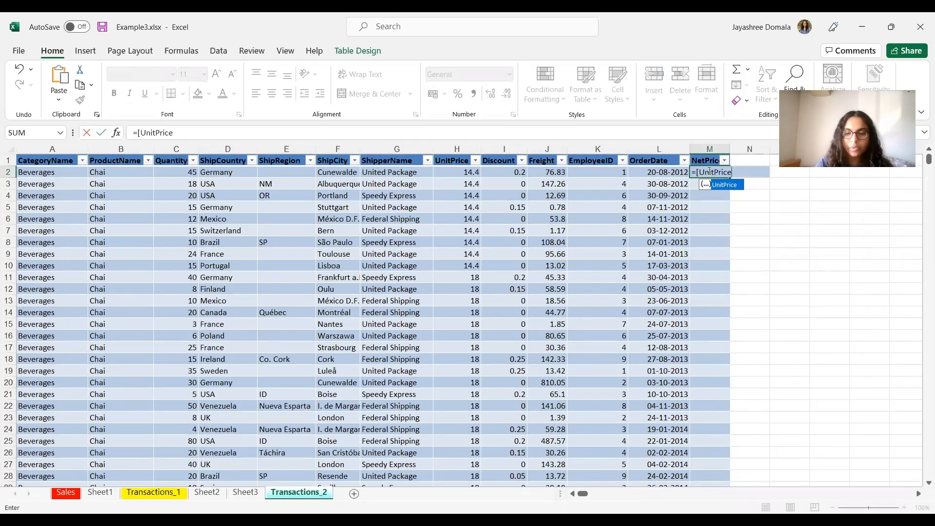
text(])
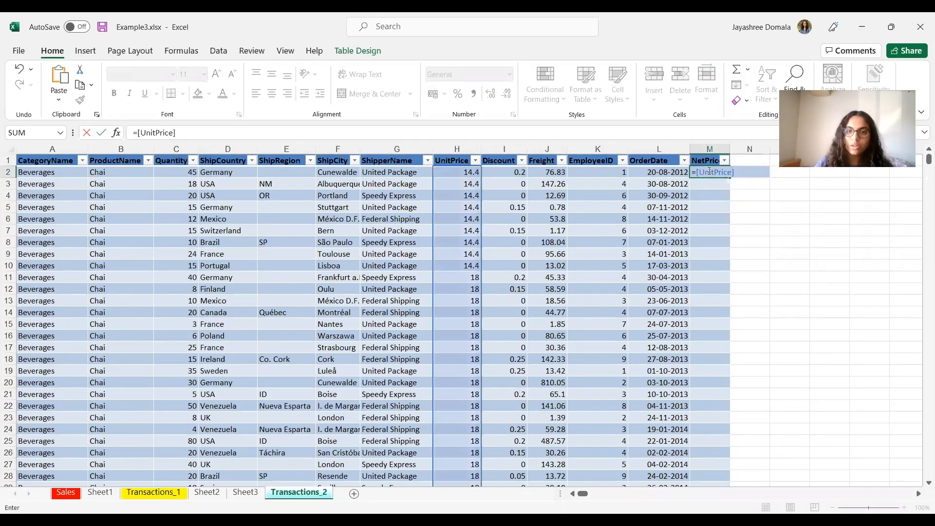
text(*)
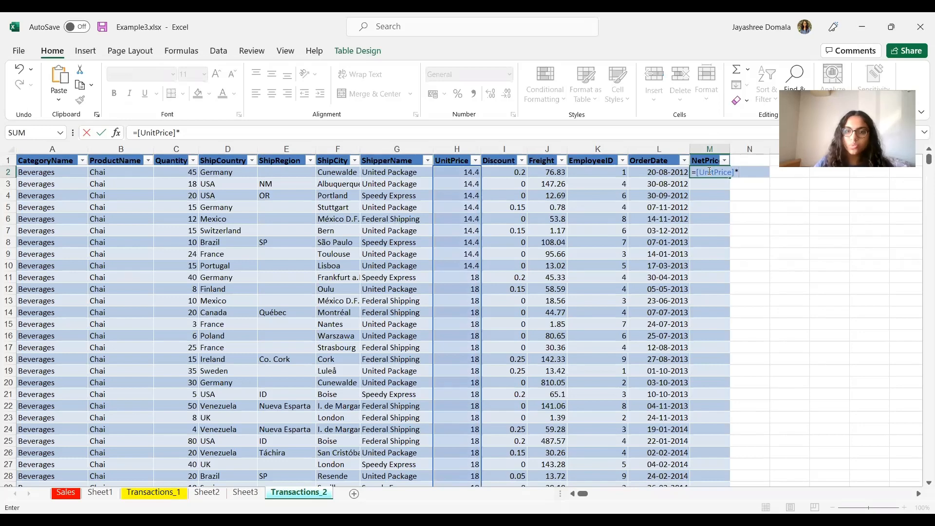
text([)
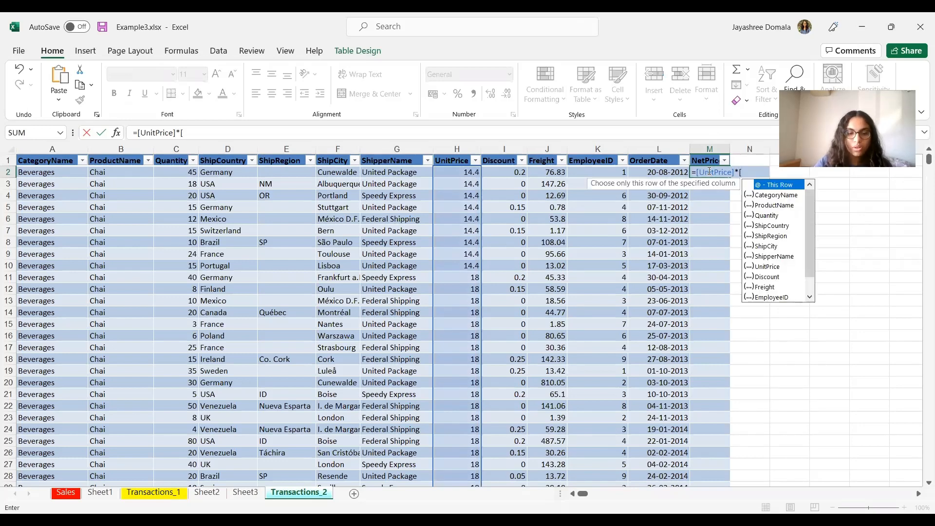
text(1-discoun)
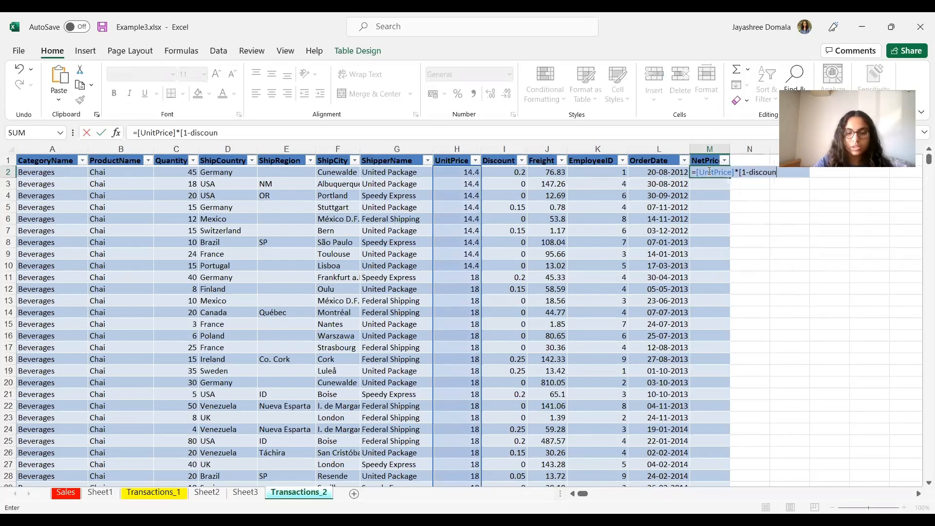
text(t])
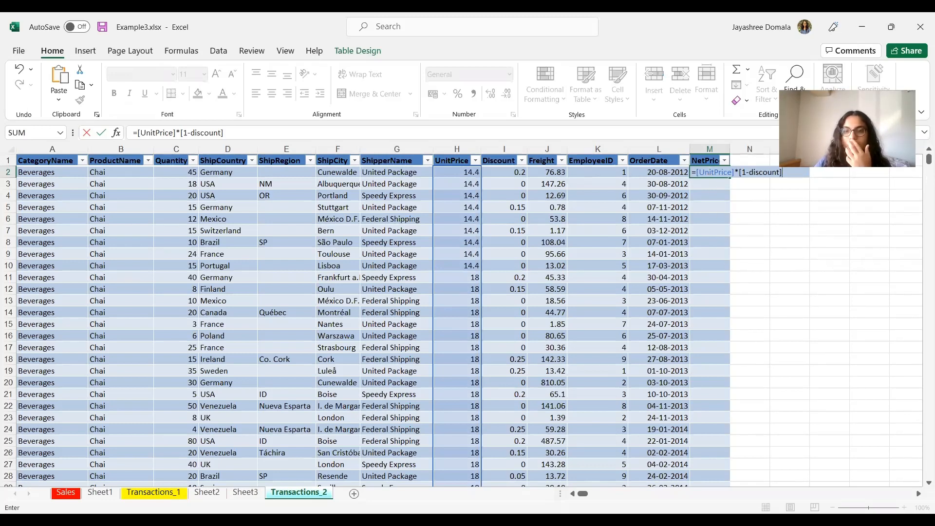
key(BackSpace)
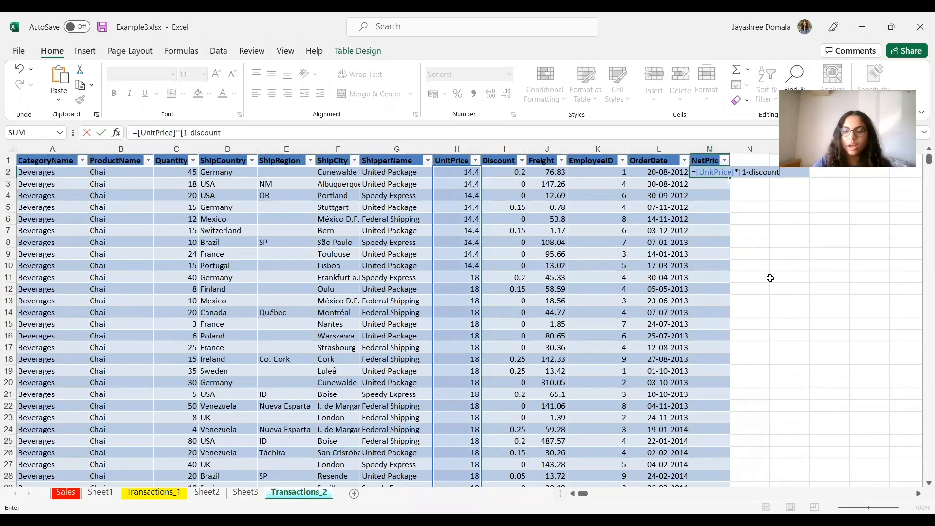
text())
key(Return)
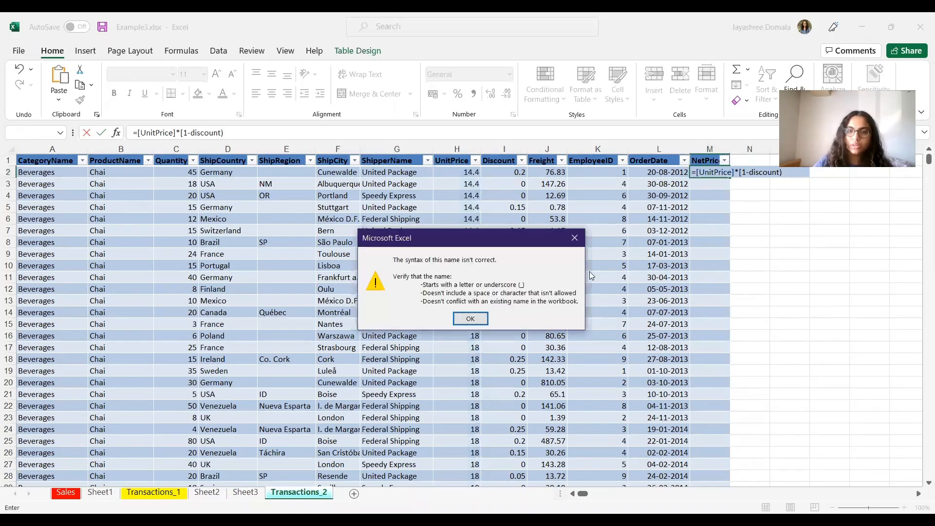
click(470, 319)
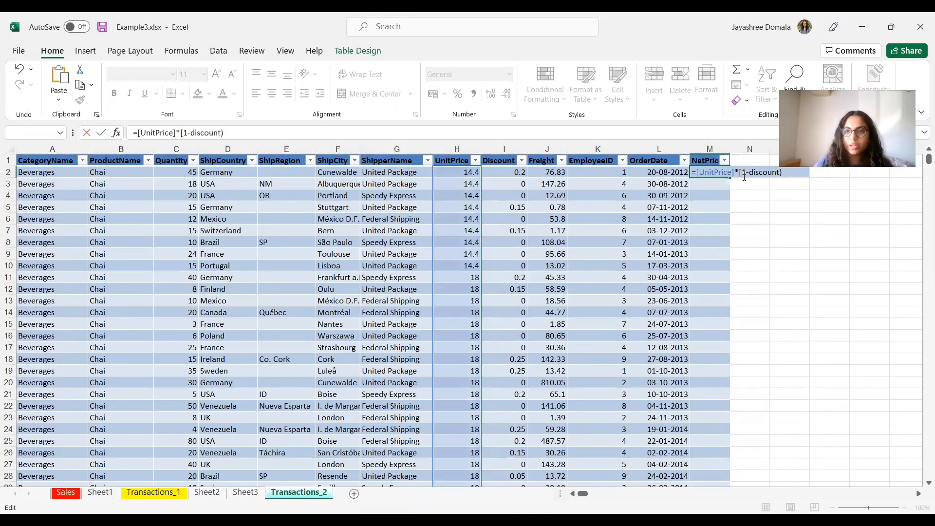
Step: Correct the formula to =[UnitPrice]*(1-[discount]) and accept the suggested row-based version to fill the NetPrice column
click(744, 172)
key(BackSpace)
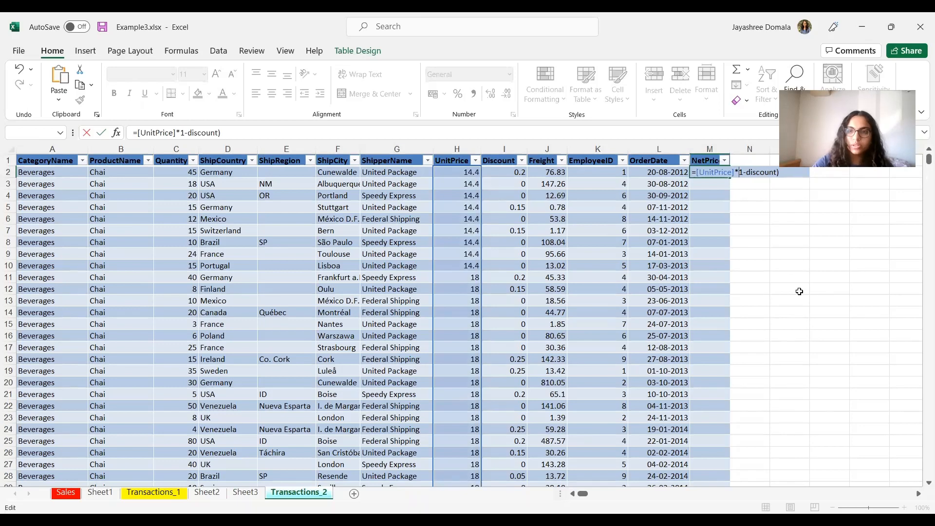
text(()
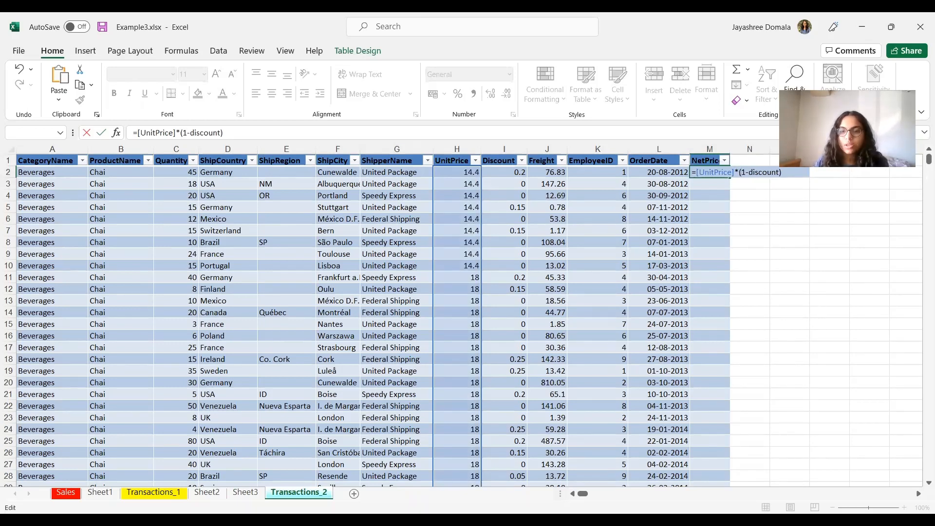
key(alt+Tab)
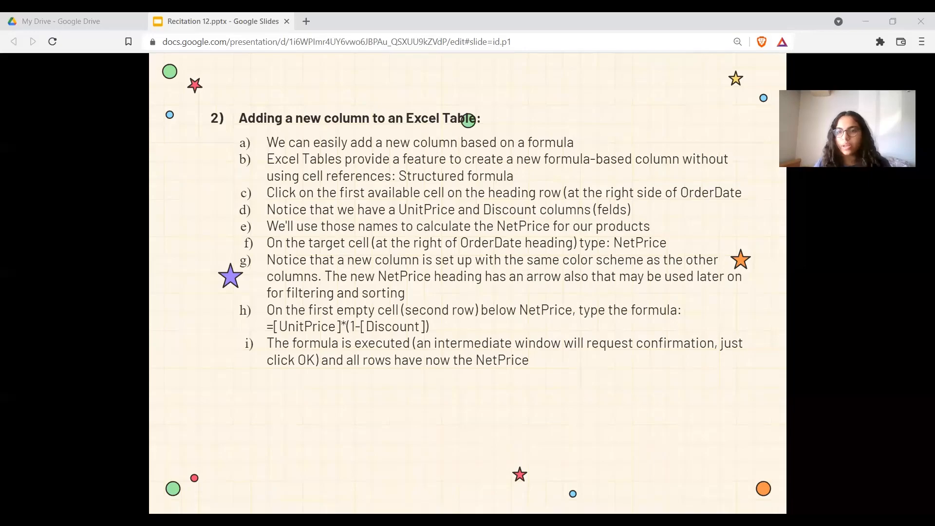
key(alt+Tab)
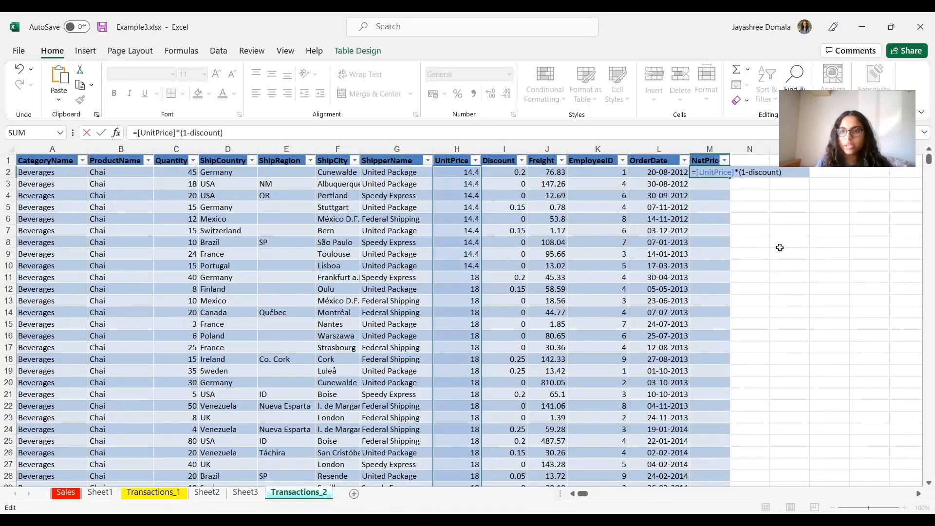
text([)
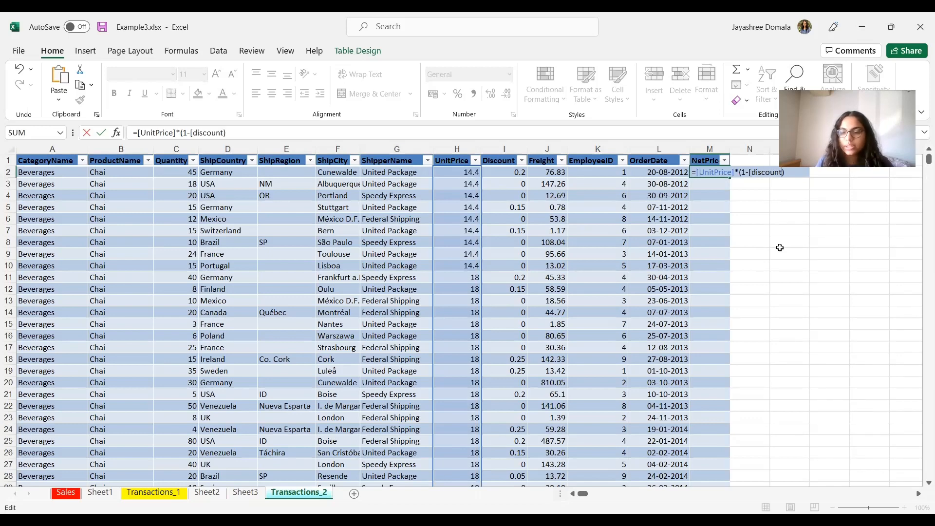
text(])
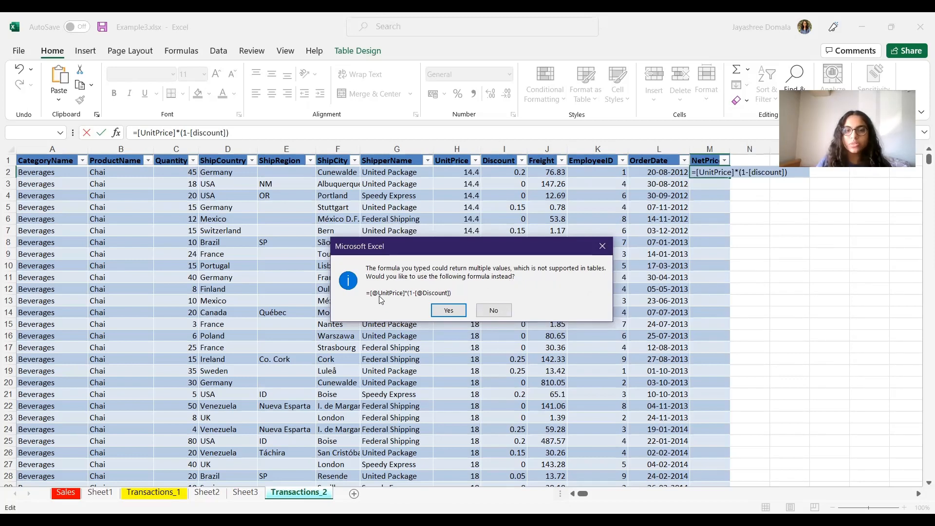
click(449, 310)
click(789, 253)
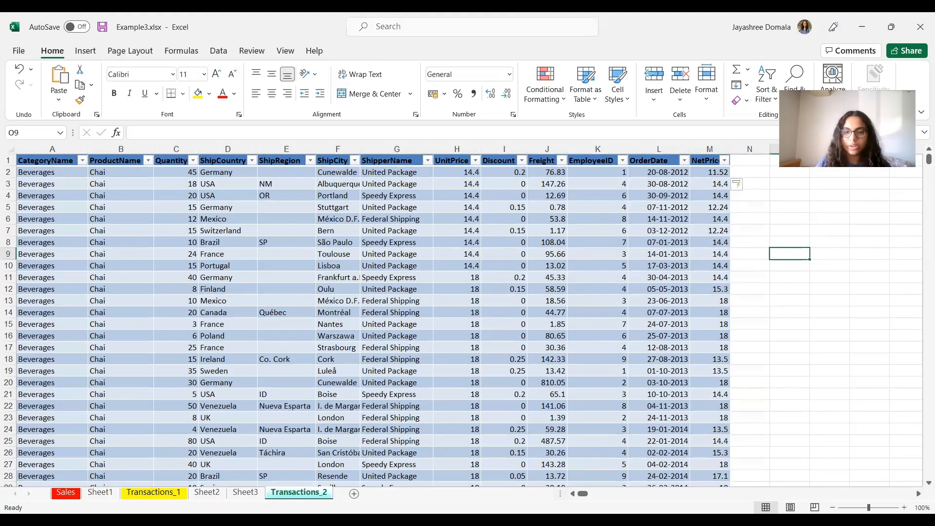
Step: Review the presentation and advance to the instructions for adding a NetSale column and applying filters
key(alt+Tab)
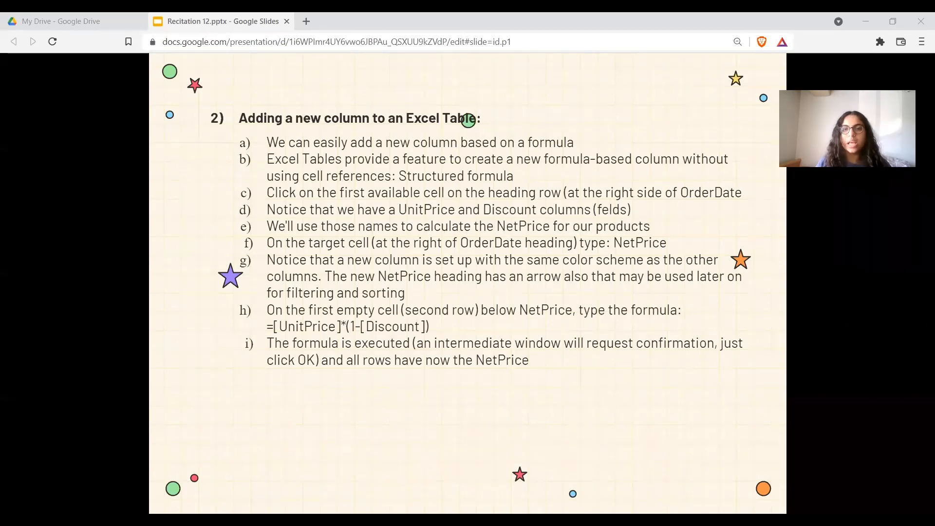
key(alt+Tab)
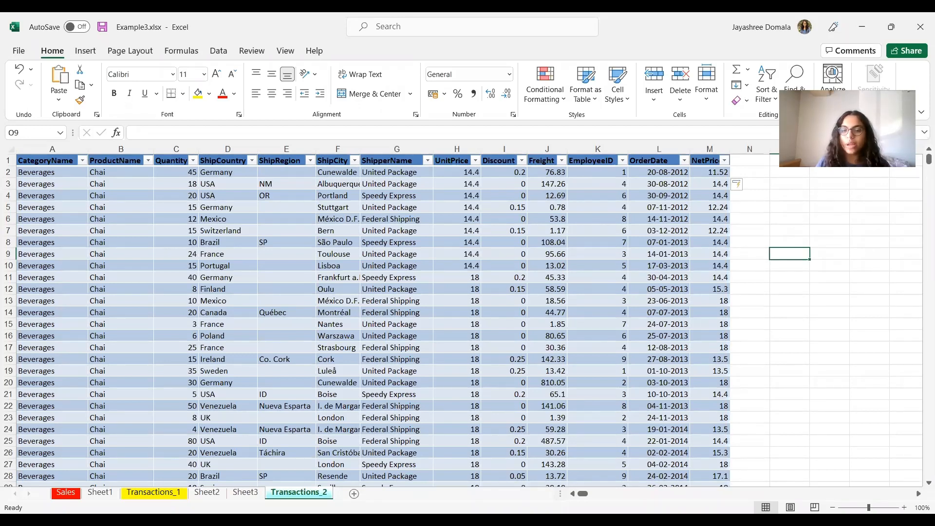
key(alt+Tab)
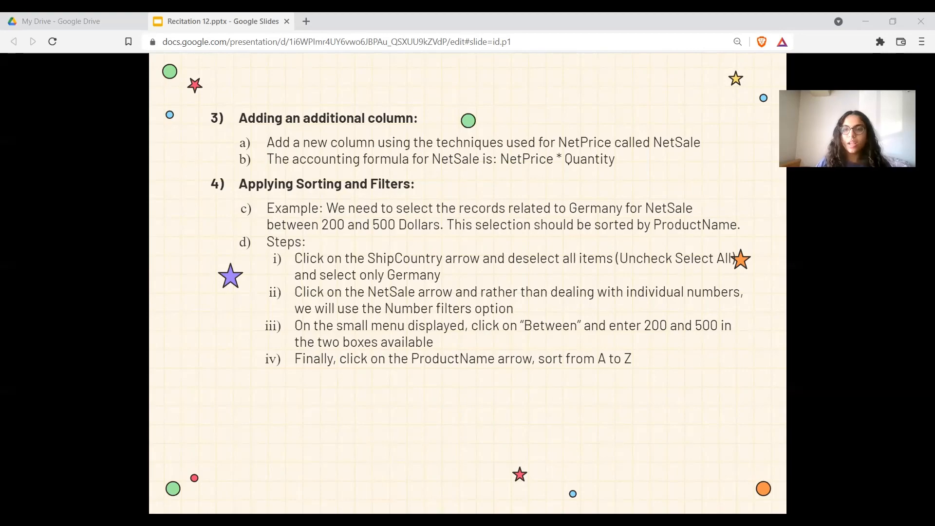
key(alt+Tab)
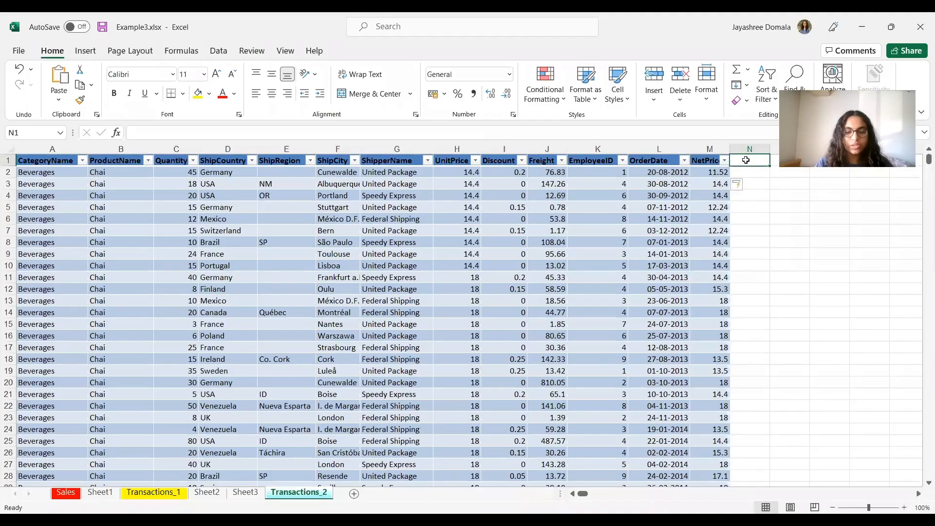
Step: Add a NetSales column heading next to NetPrice in the table
text(NetS)
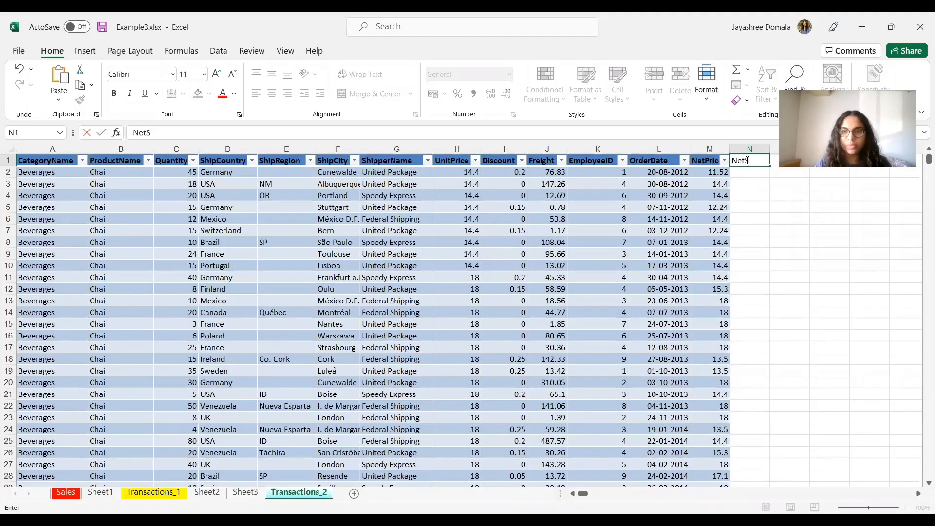
text(ales)
click(810, 267)
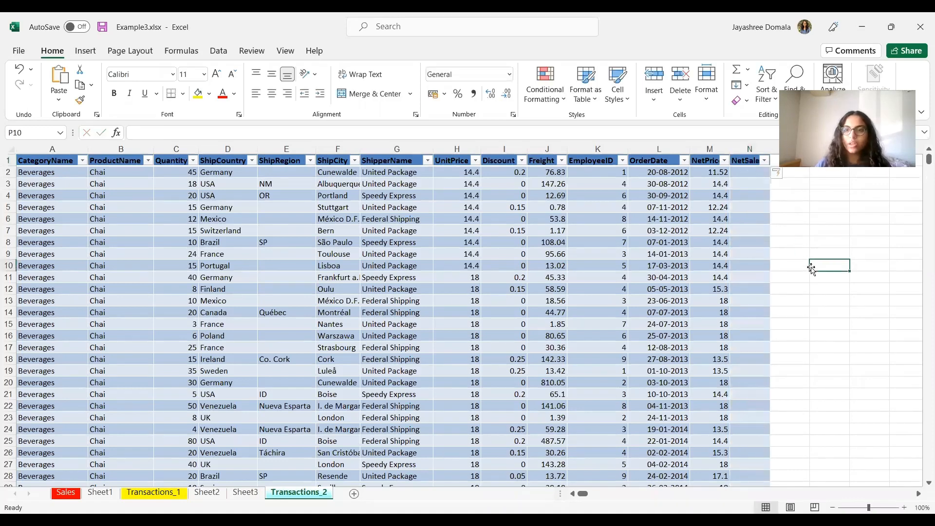
Step: Fill the NetSales column with the formula =[NetPrice]*[Quantity], accepting the suggested row-based version
click(748, 172)
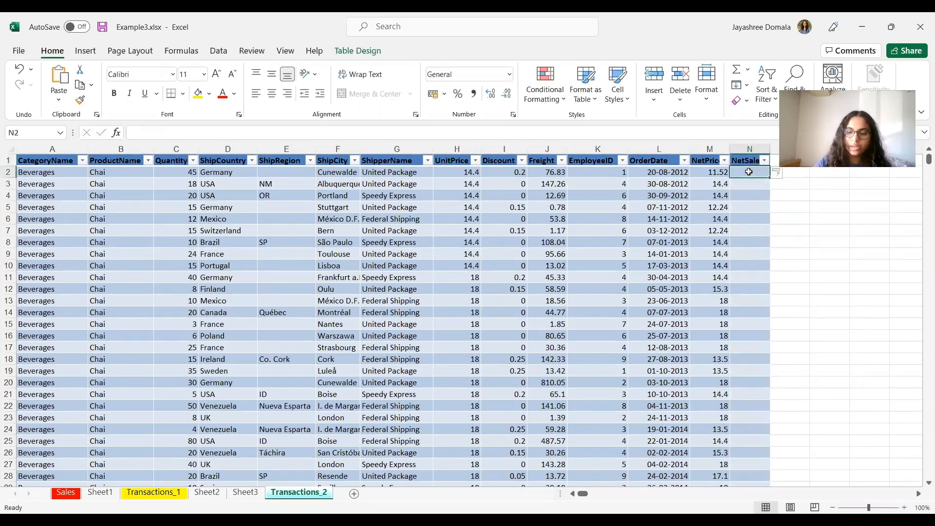
text(=[)
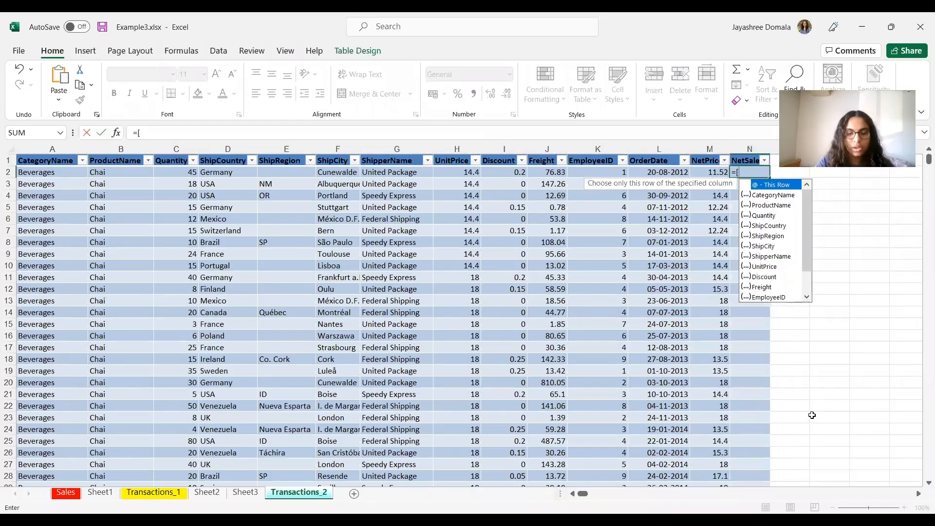
text(NetPrice)
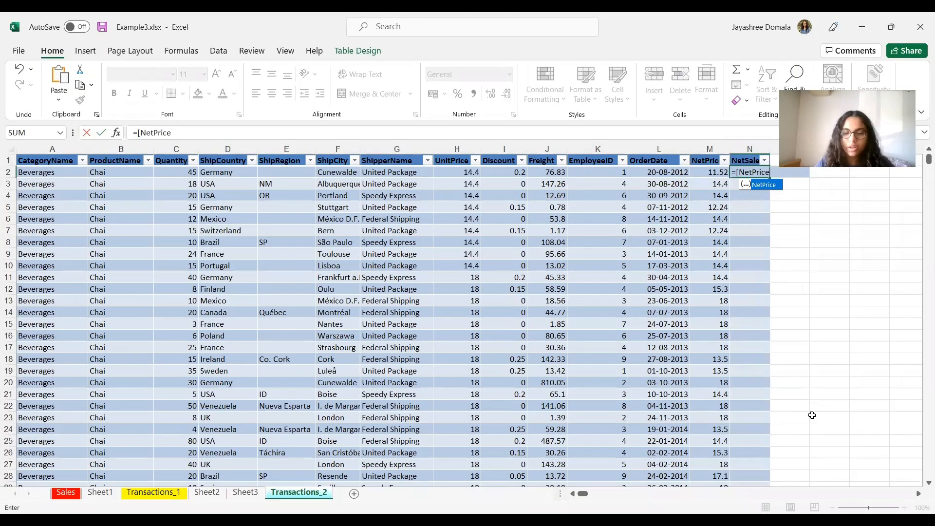
text(]*)
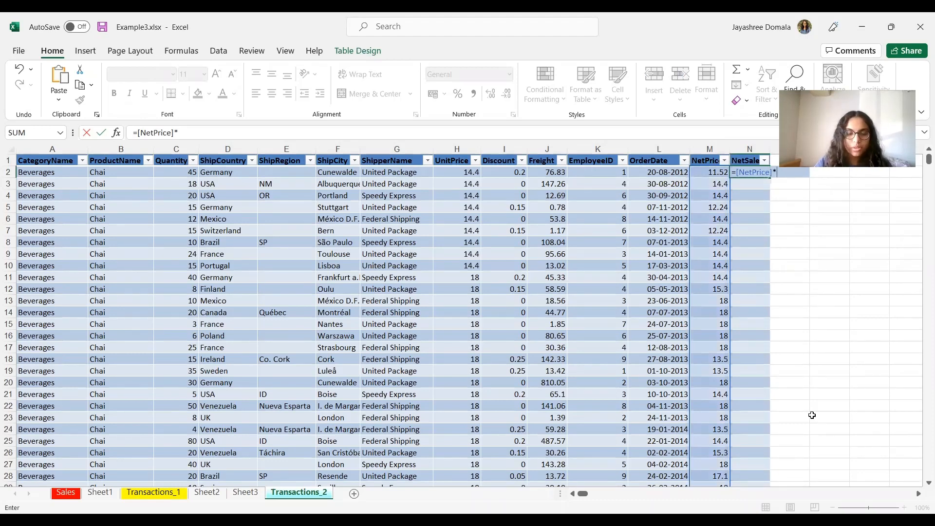
text([)
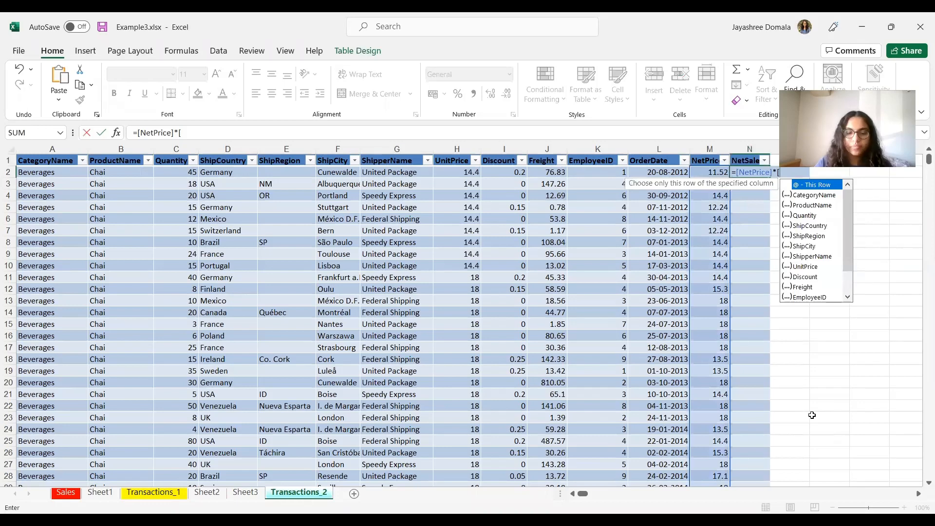
text(Quantity)
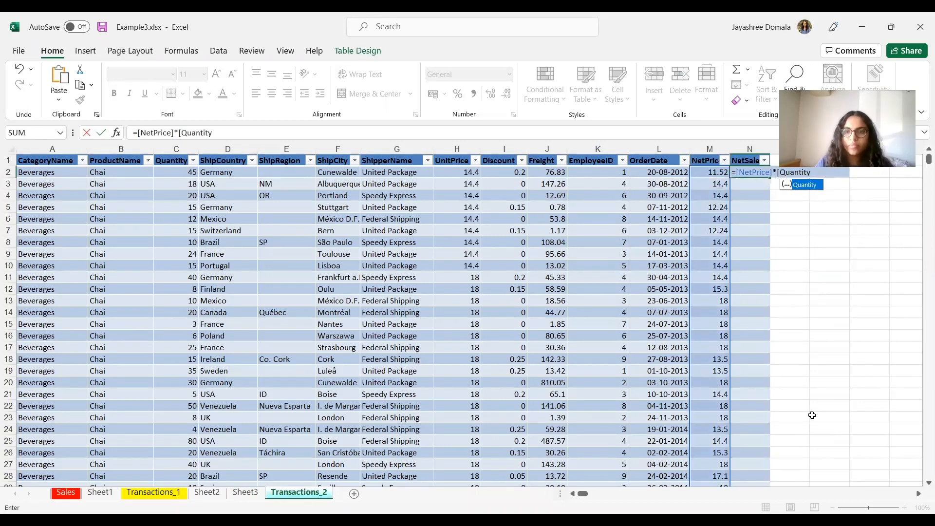
text(])
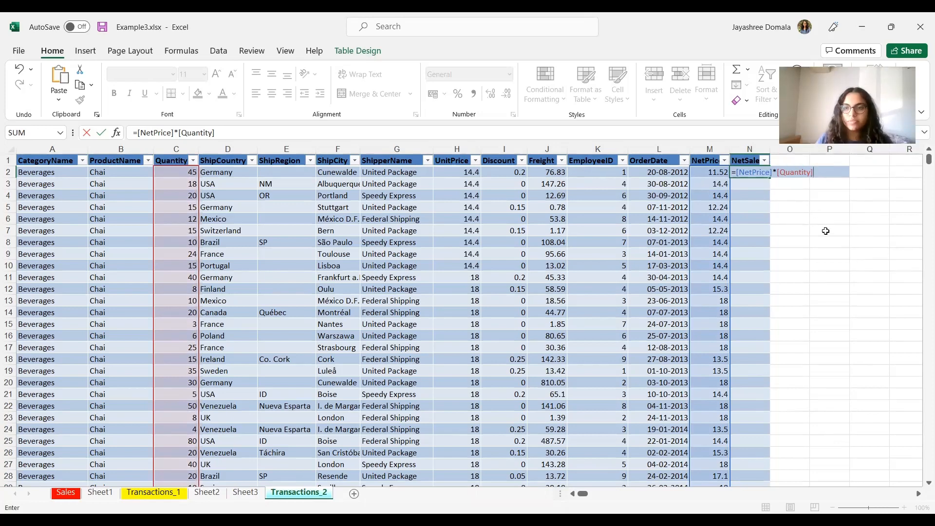
key(Return)
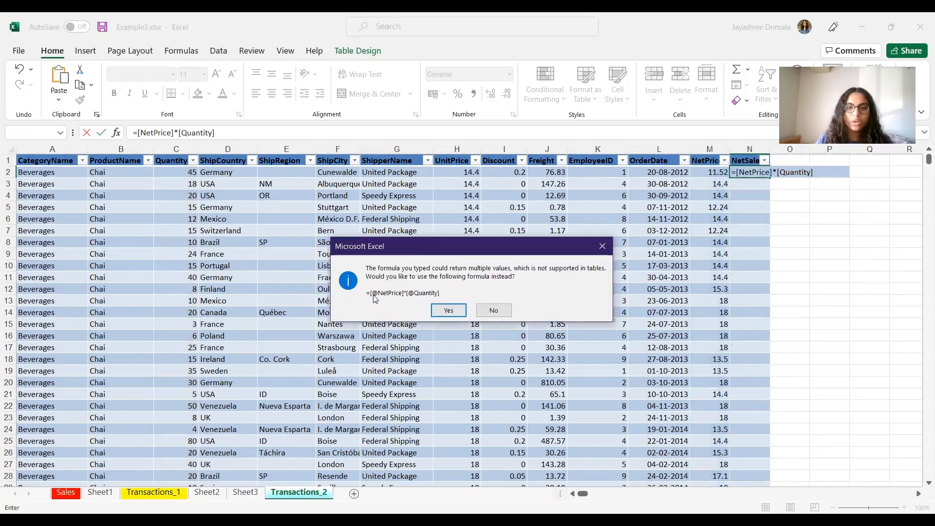
click(448, 310)
click(853, 355)
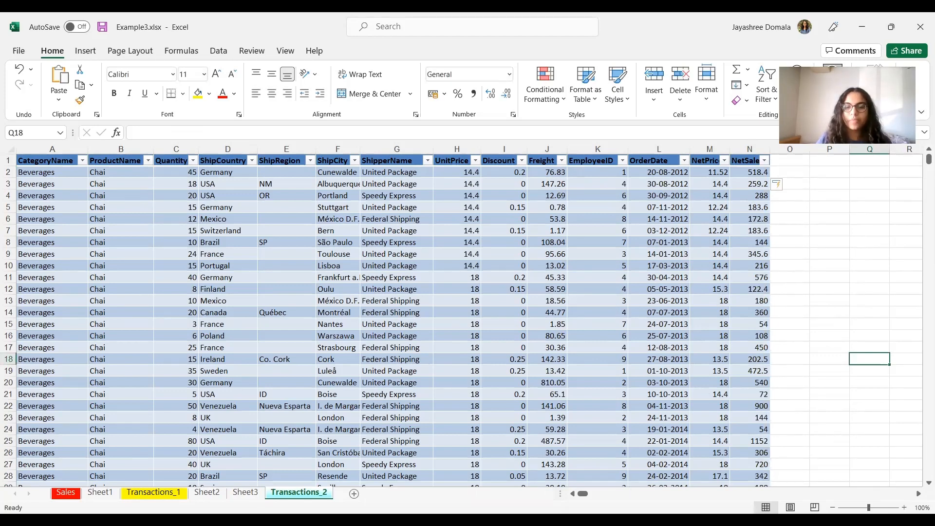
Step: Filter the ShipCountry column of the table so only Germany records are shown
key(alt+Tab)
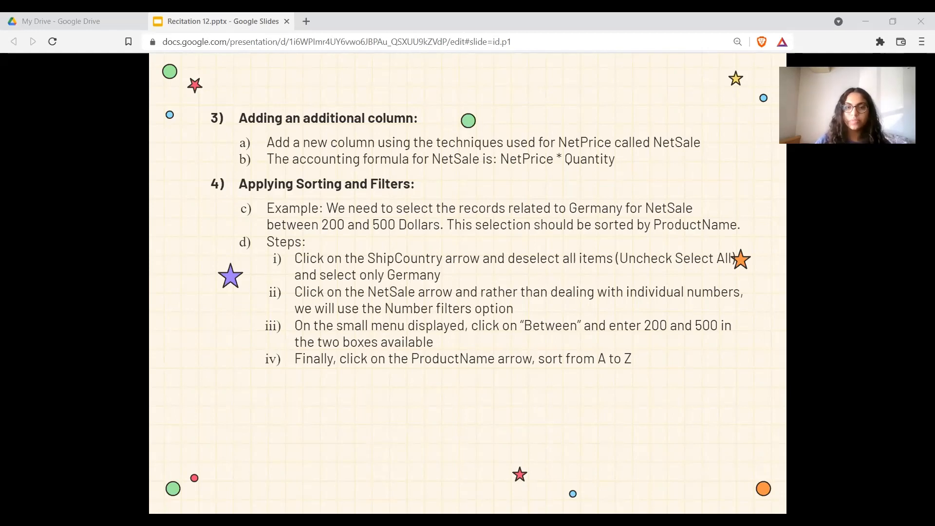
key(alt+Tab)
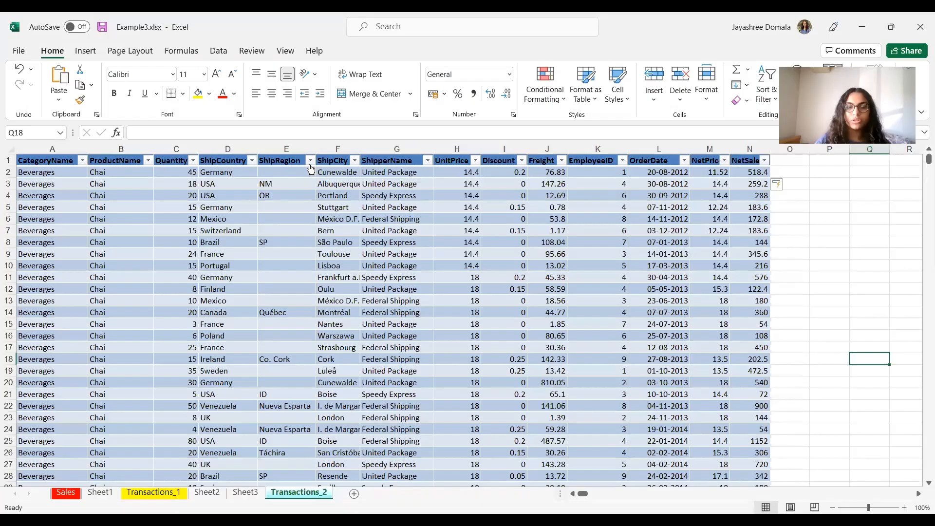
click(252, 161)
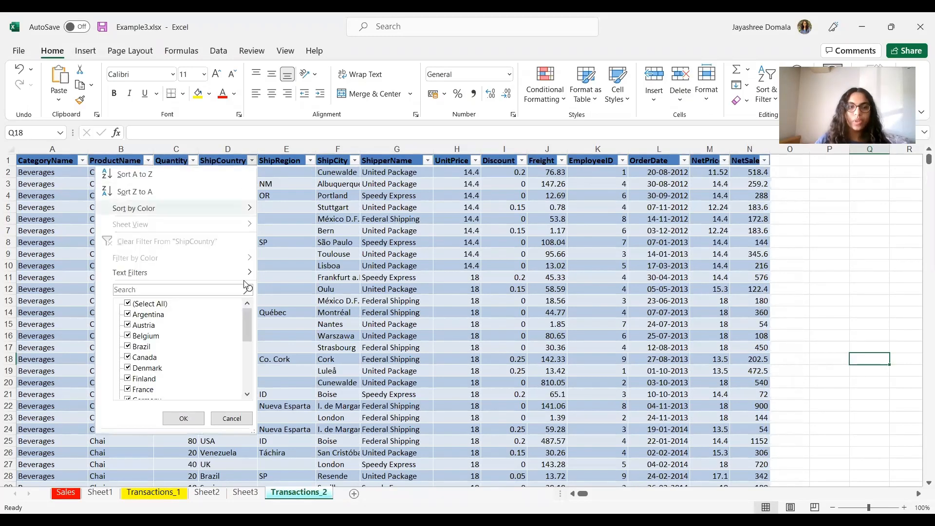
click(132, 305)
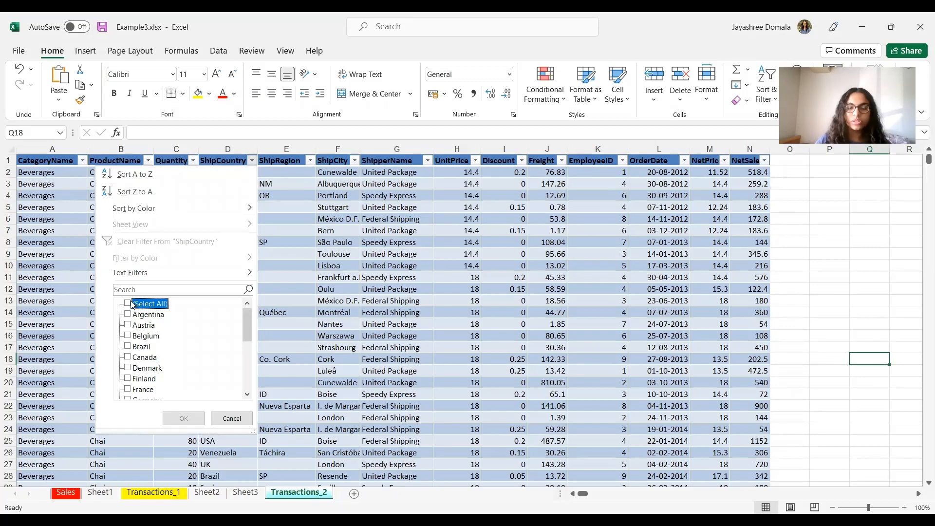
scroll(146, 365, down, 1)
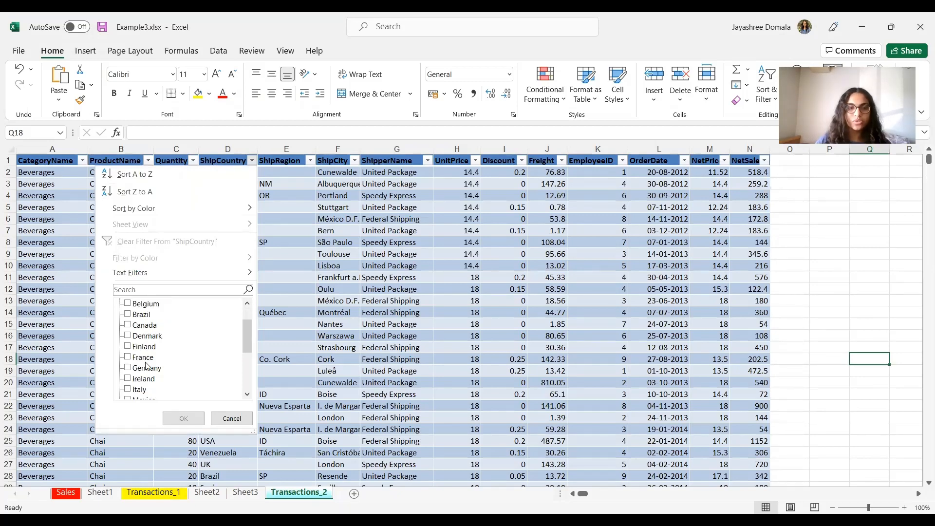
click(131, 370)
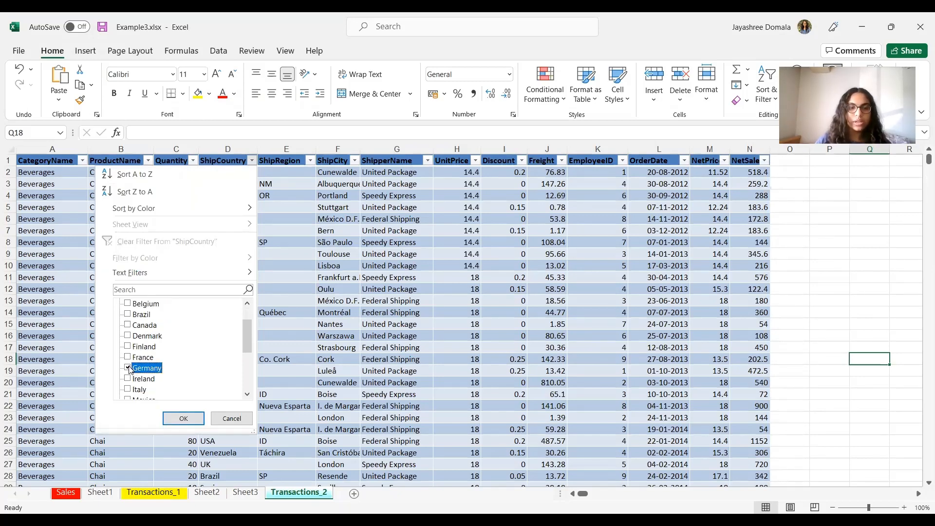
click(192, 418)
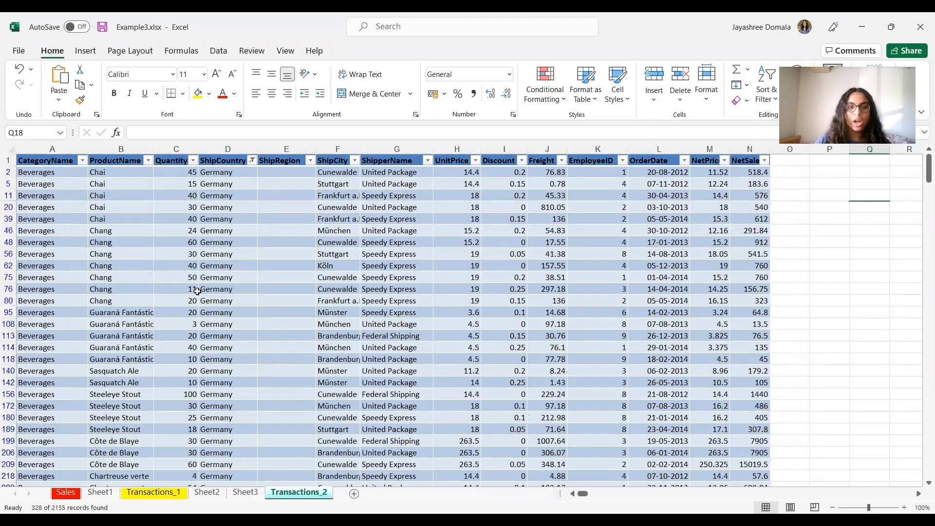
scroll(512, 417, down, 10)
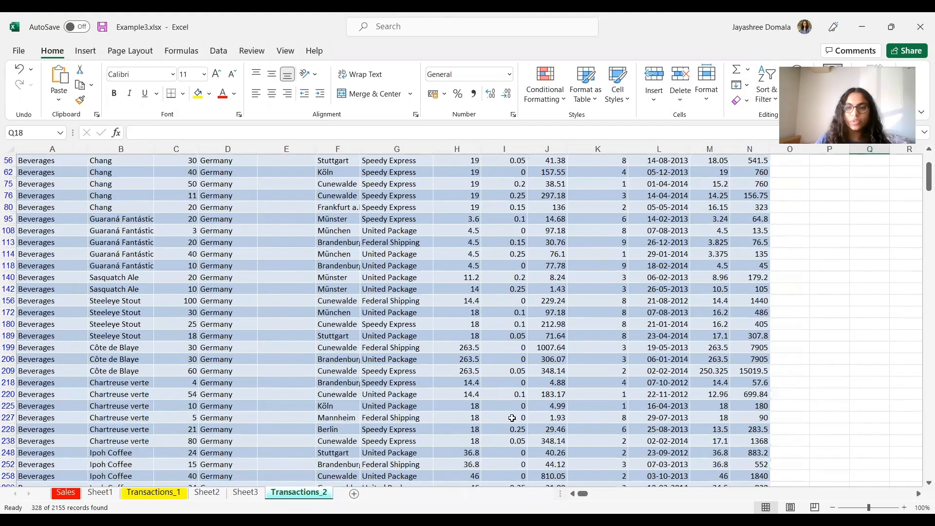
scroll(512, 417, down, 2)
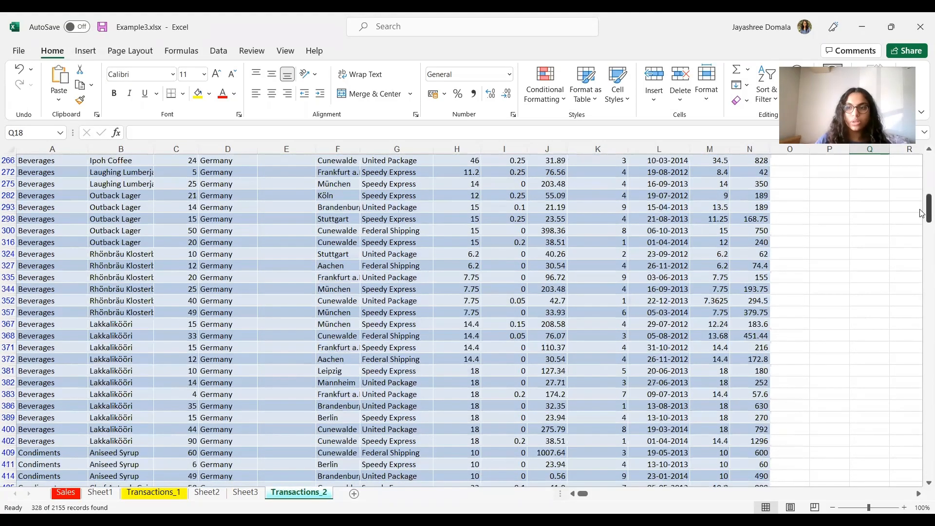
drag(921, 214, 921, 468)
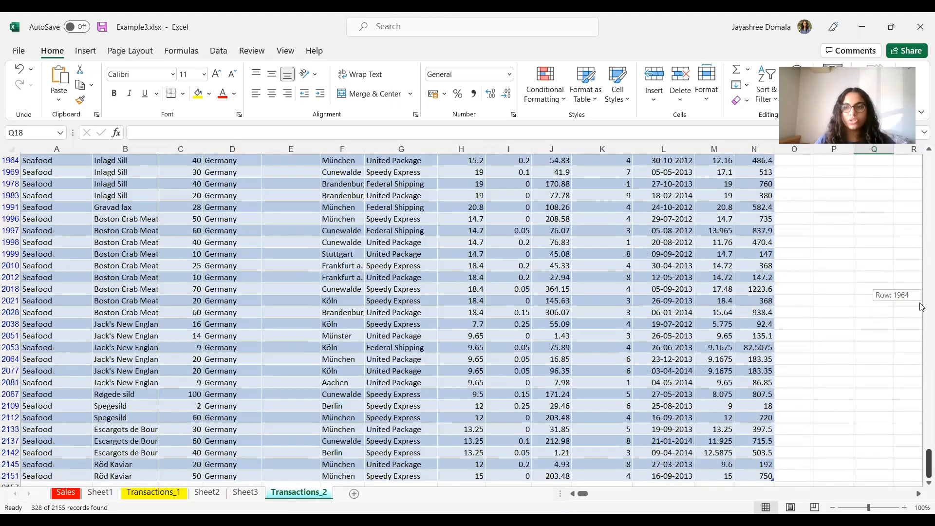
drag(921, 290, 922, 241)
drag(921, 175, 921, 159)
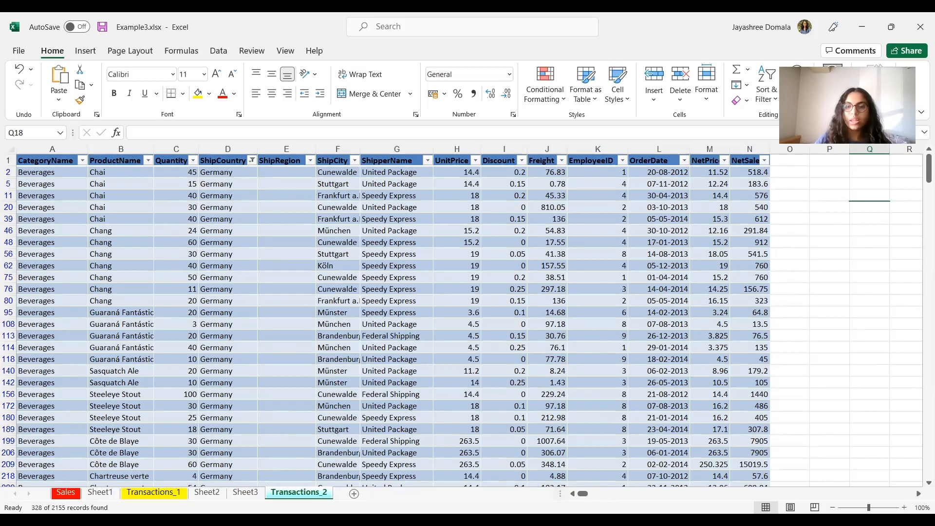
Step: Apply a NetSale number filter showing values between 200 and 500
key(alt+Tab)
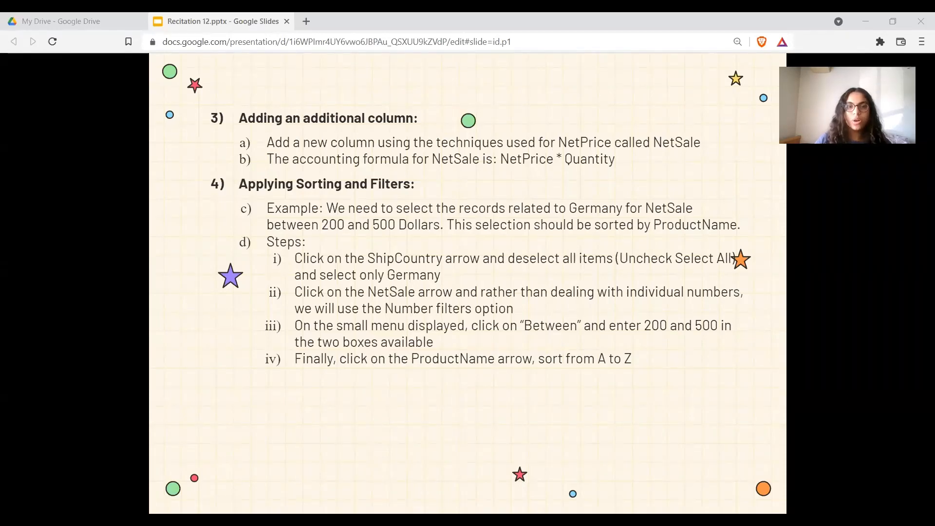
key(alt+Tab)
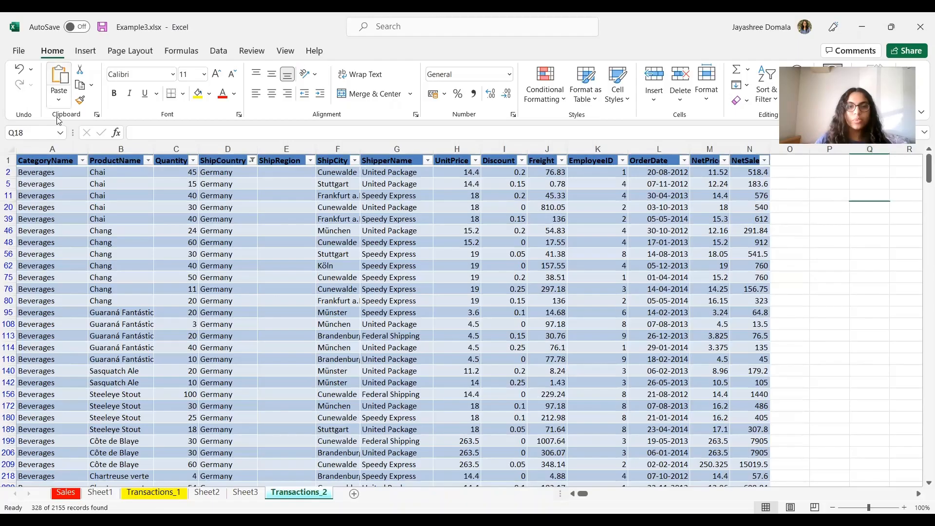
click(764, 161)
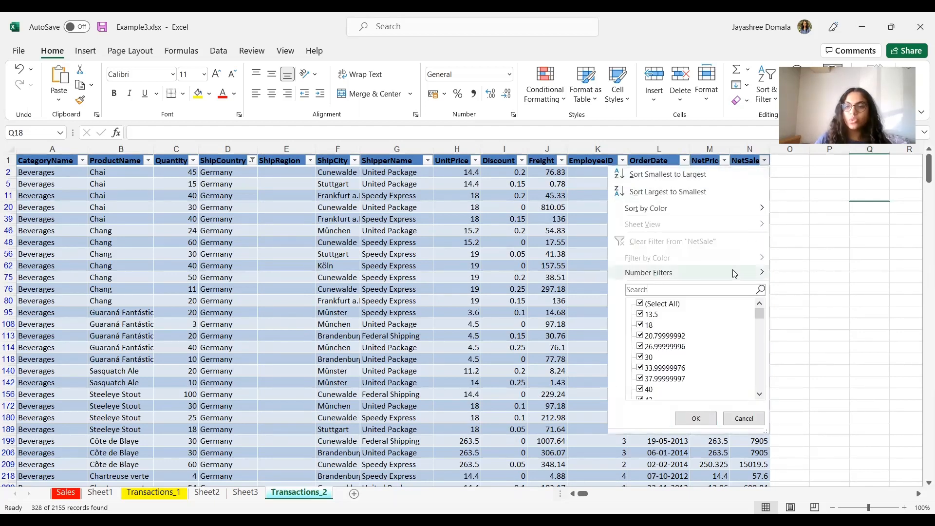
mouse_move(734, 273)
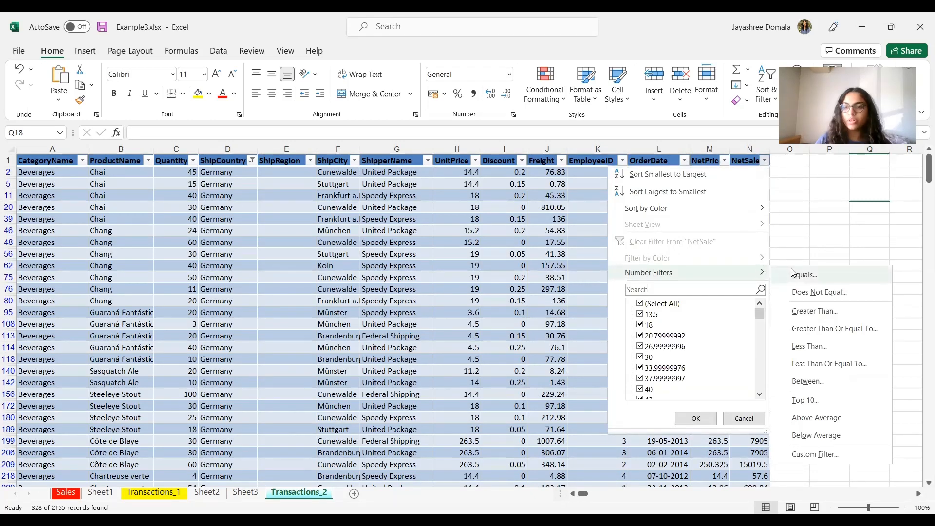
click(807, 388)
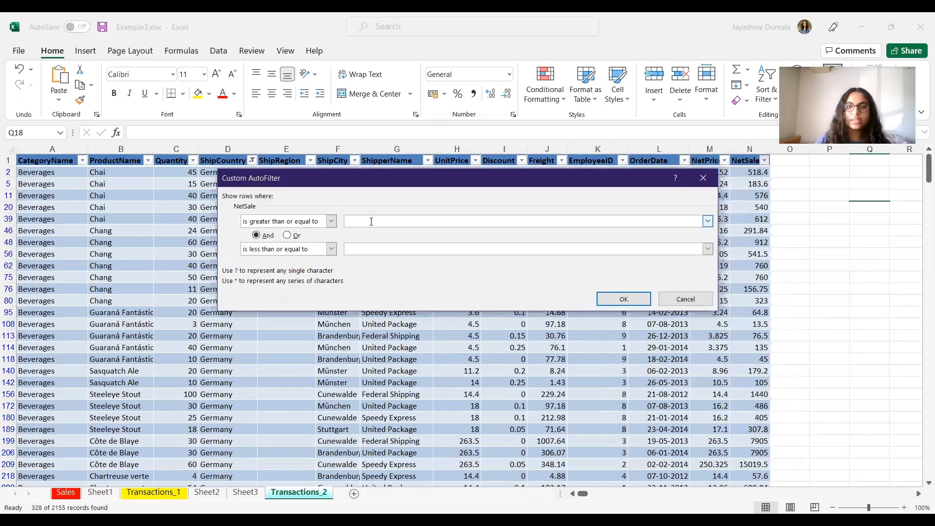
click(371, 221)
text(2)
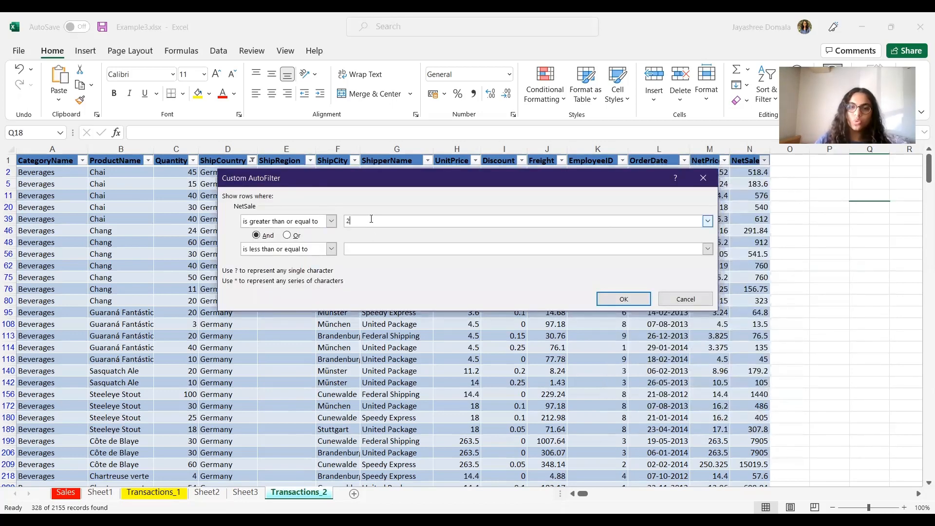
text(00)
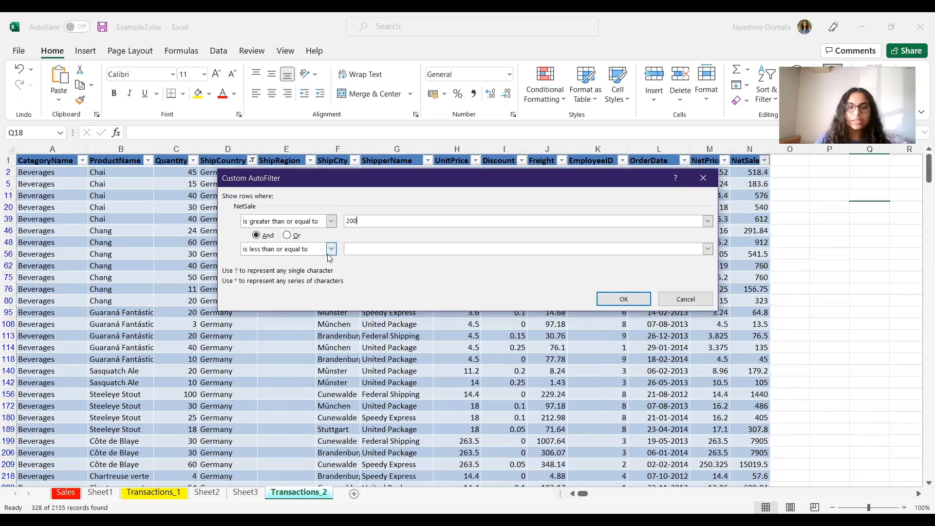
click(360, 249)
text(500)
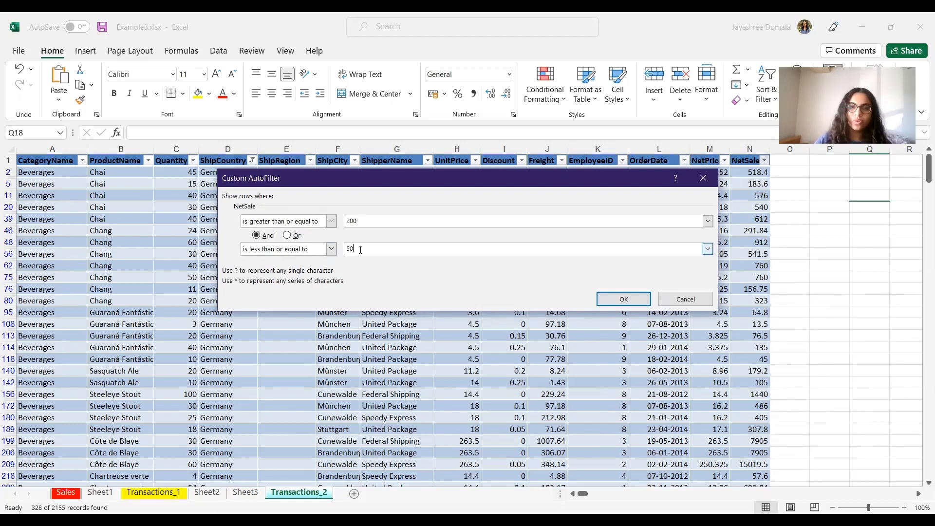
click(613, 299)
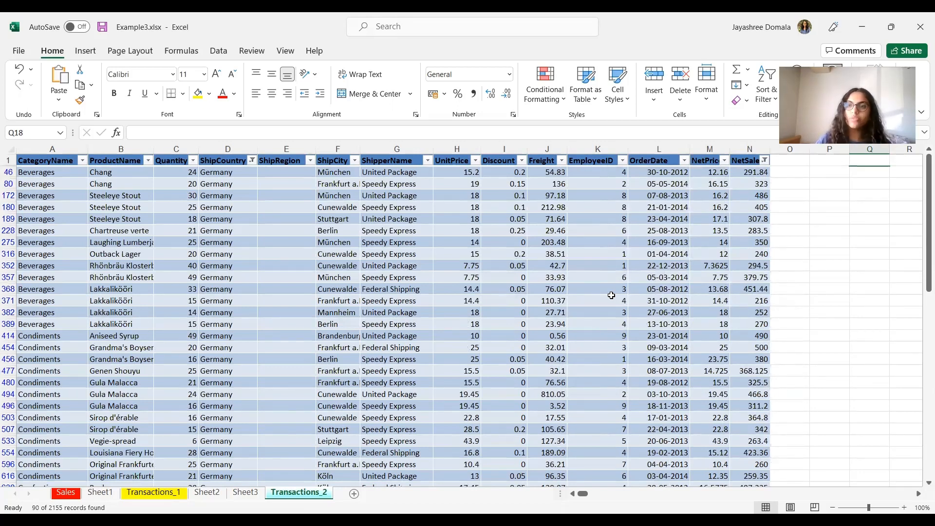
Step: Sort the filtered table by ProductName from A to Z
drag(921, 220, 920, 125)
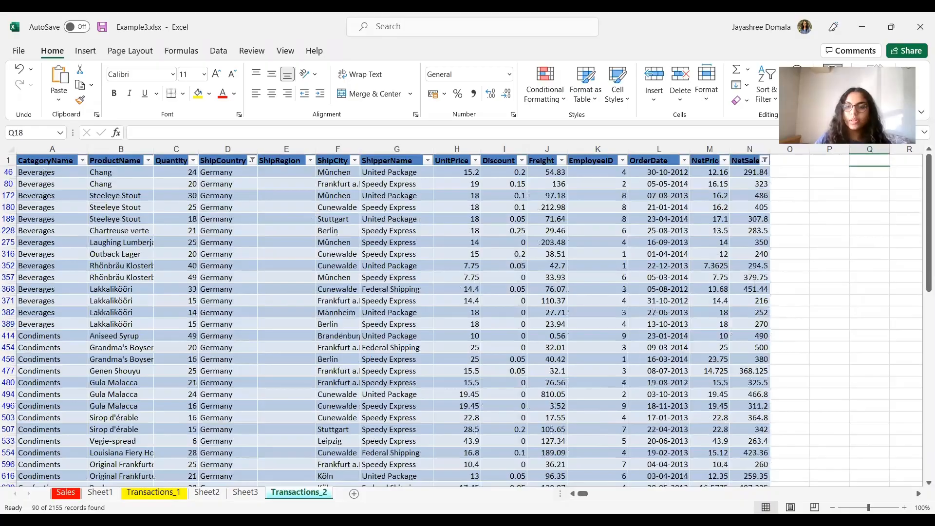
key(alt+Tab)
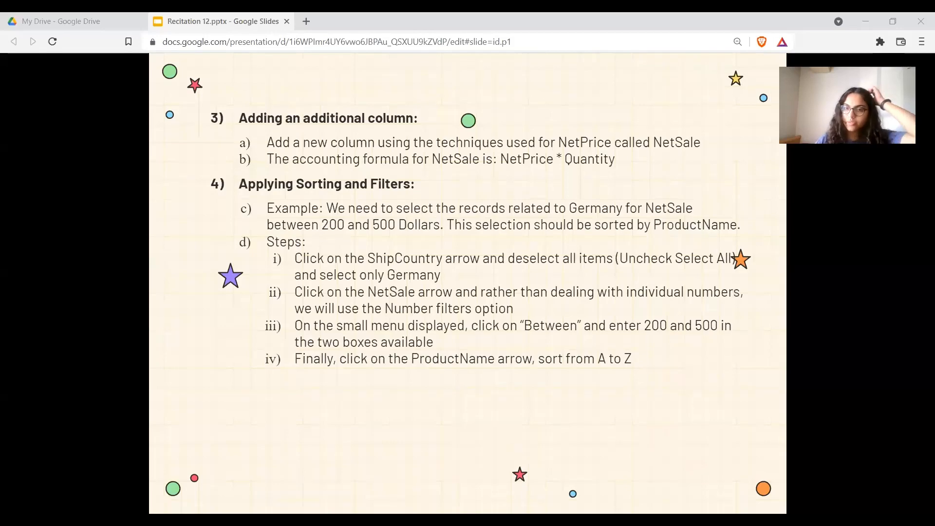
key(alt+Tab)
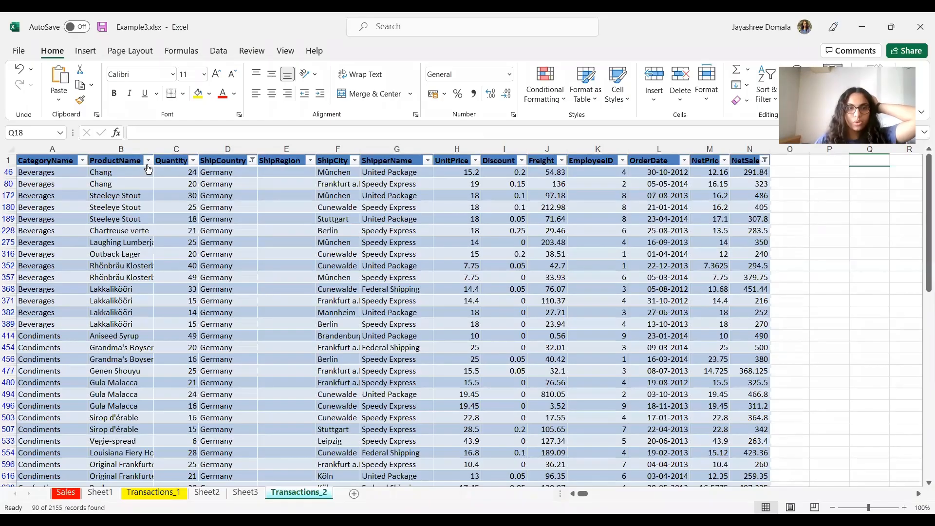
click(148, 161)
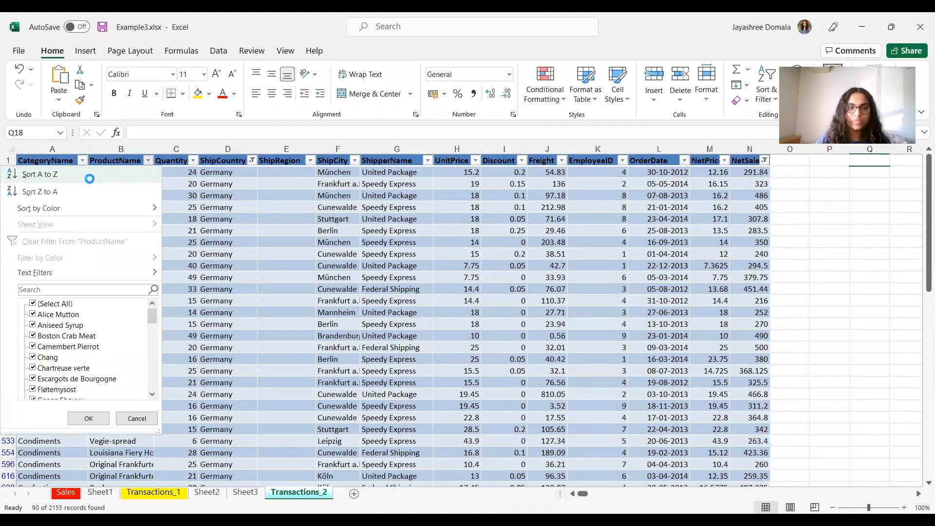
click(88, 176)
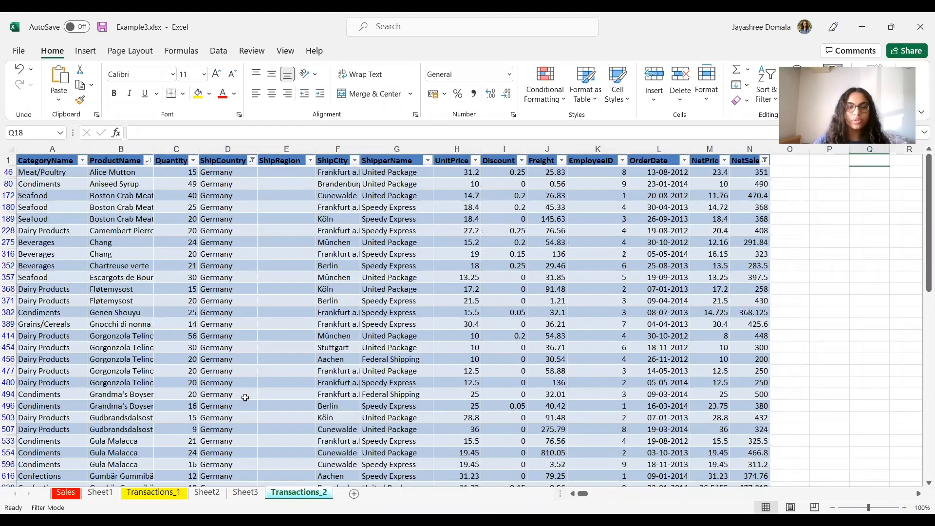
scroll(242, 394, down, 6)
scroll(244, 400, up, 3)
scroll(244, 400, up, 4)
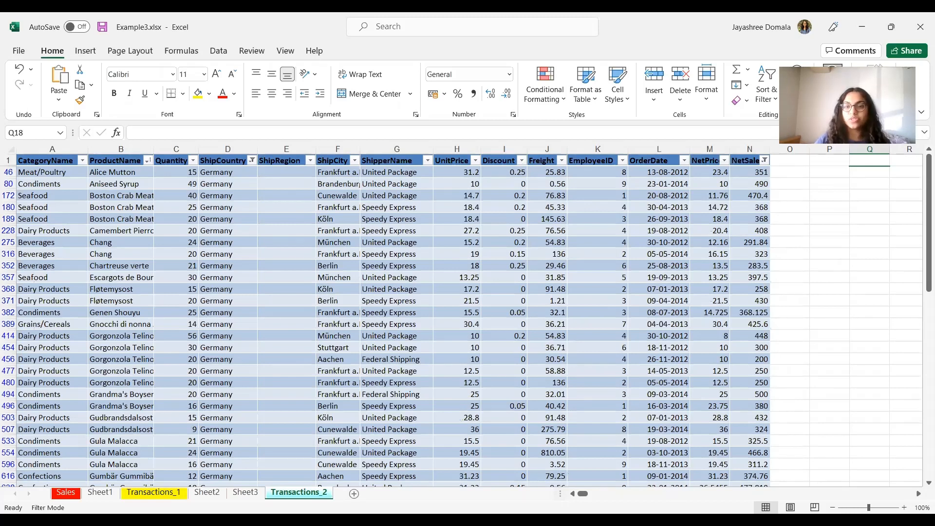
Step: Switch to the presentation and advance to the slide on changing filters and sorting
key(alt+Tab)
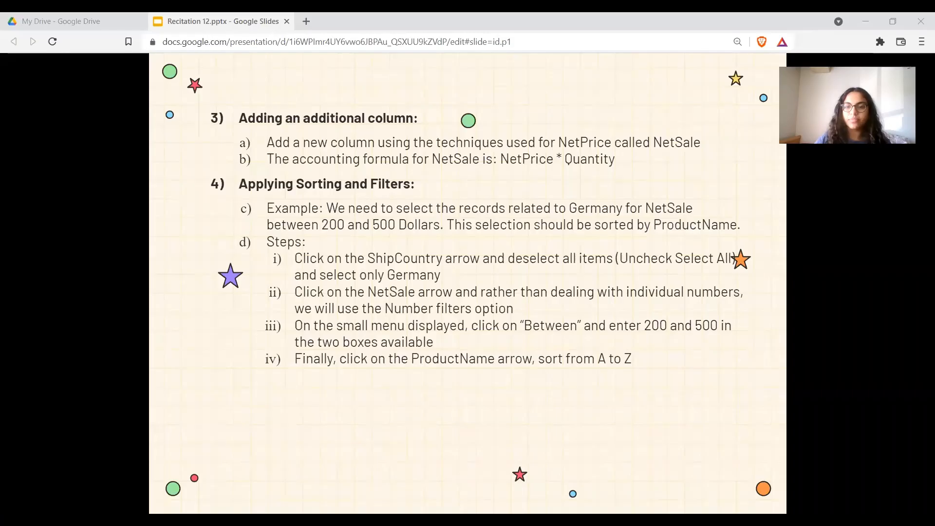
key(Right)
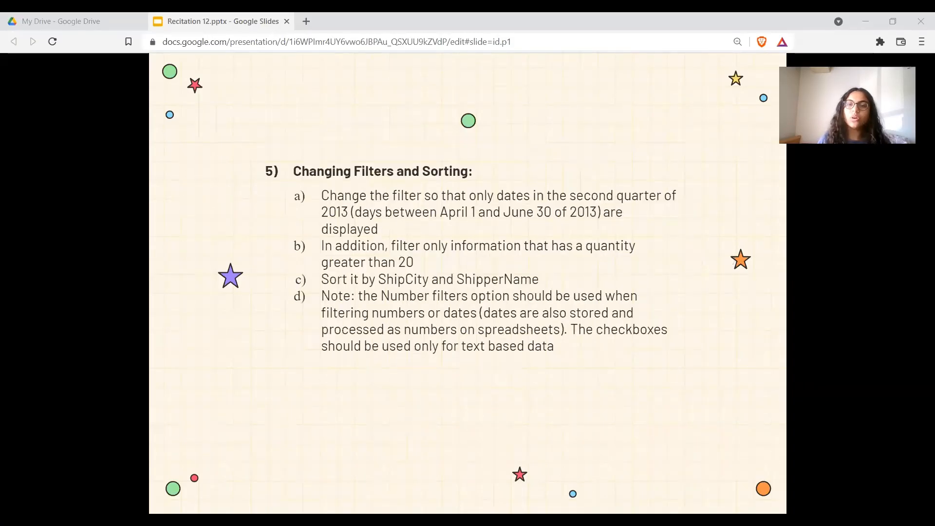
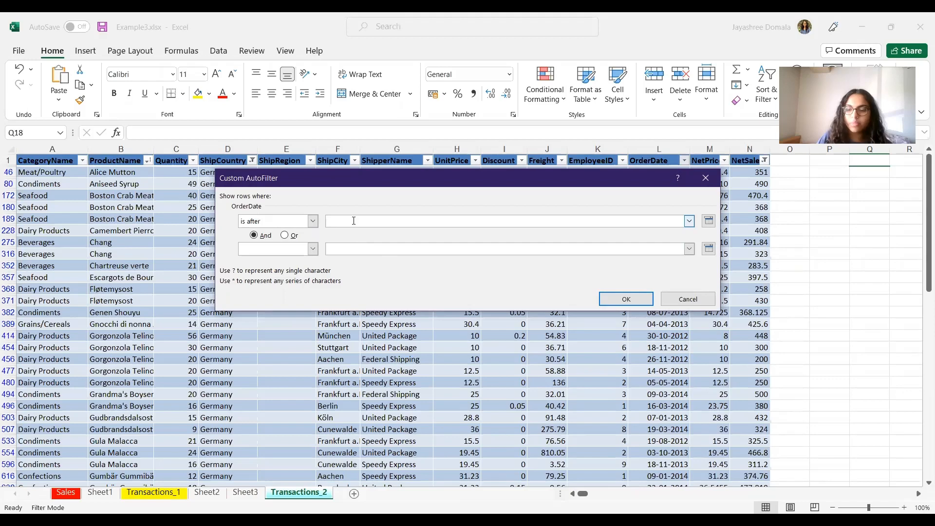
Step: Apply a custom OrderDate filter showing dates after 01-04-2013 and before 30-06-2013
text(01)
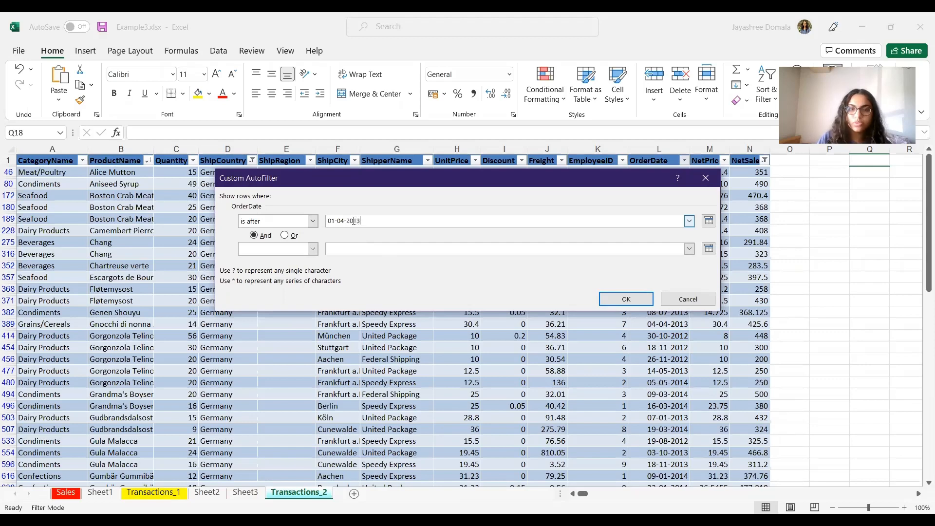
text(-04-2013)
click(312, 249)
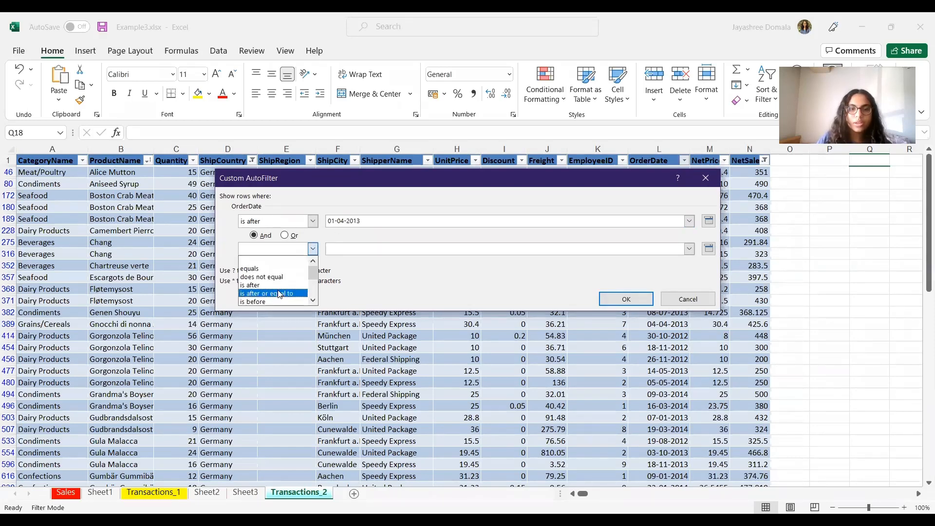
click(272, 302)
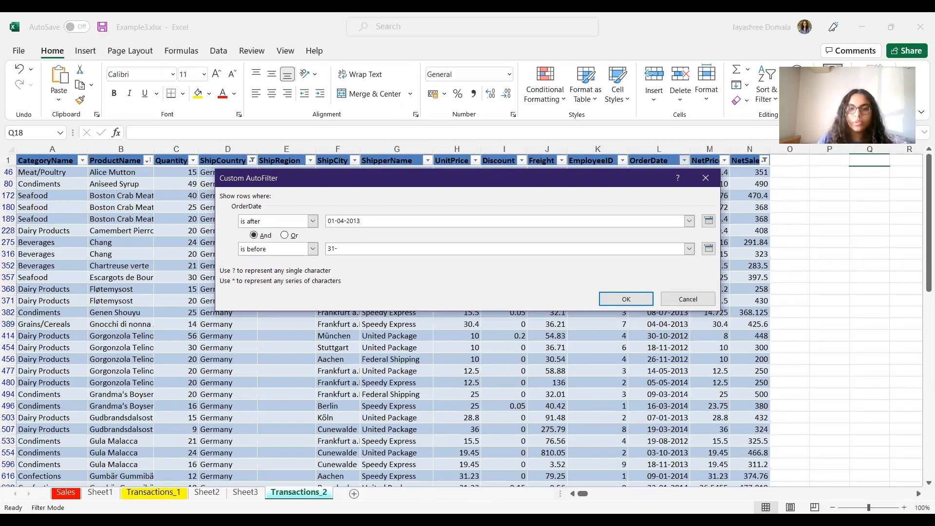
key(alt+Tab)
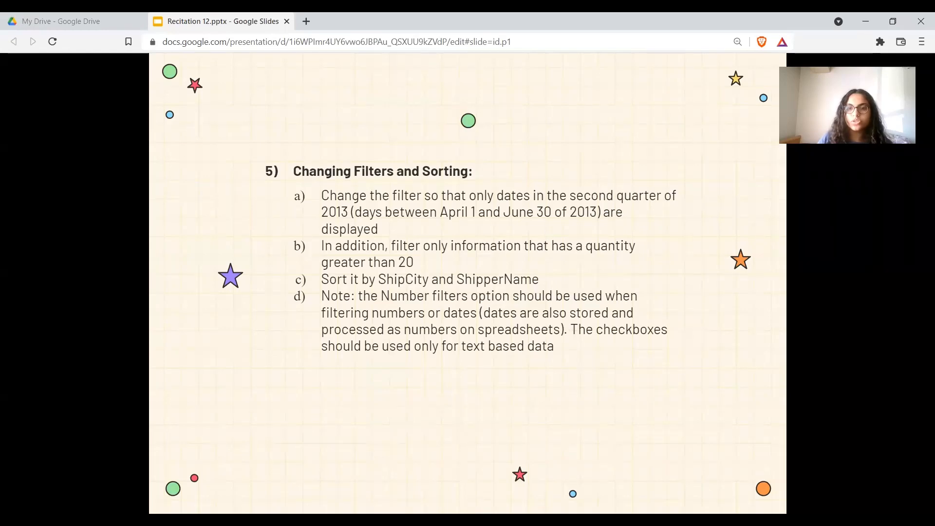
key(alt+Tab)
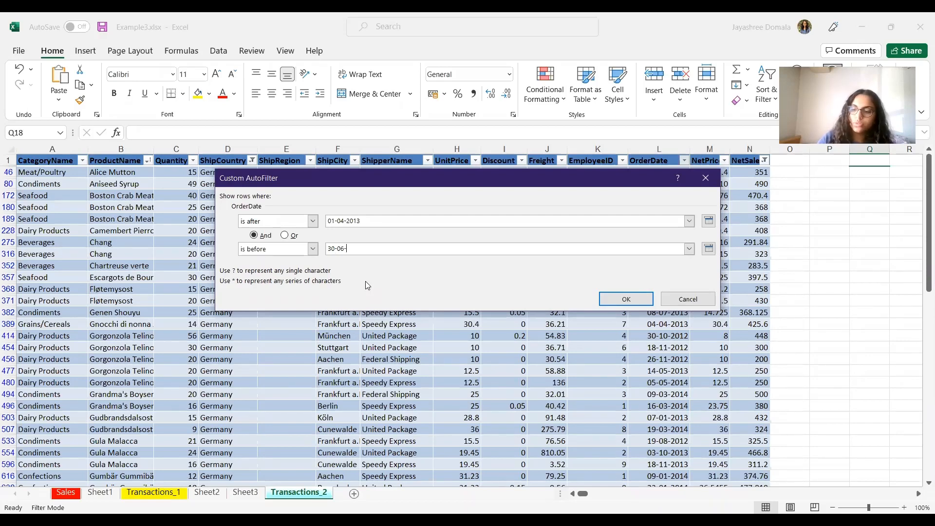
click(614, 298)
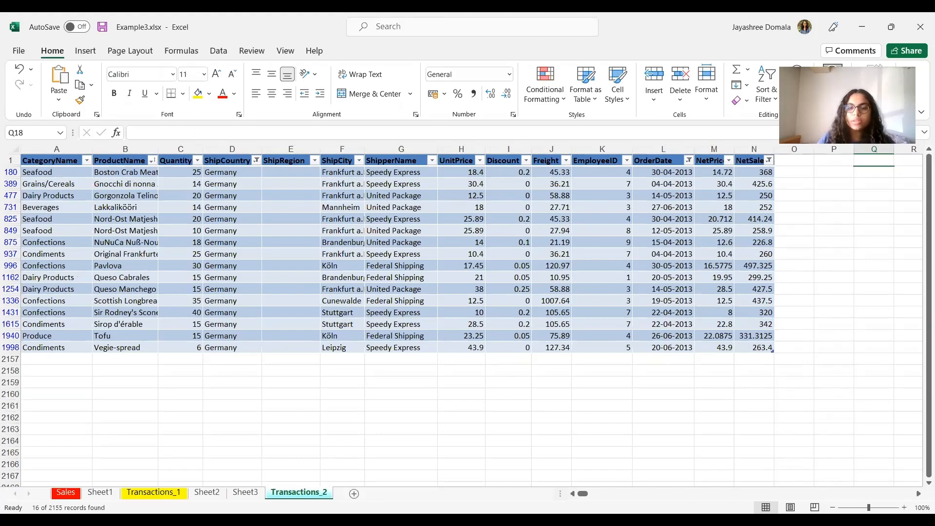
Step: Add a Quantity number filter showing only values greater than 20
key(alt+Tab)
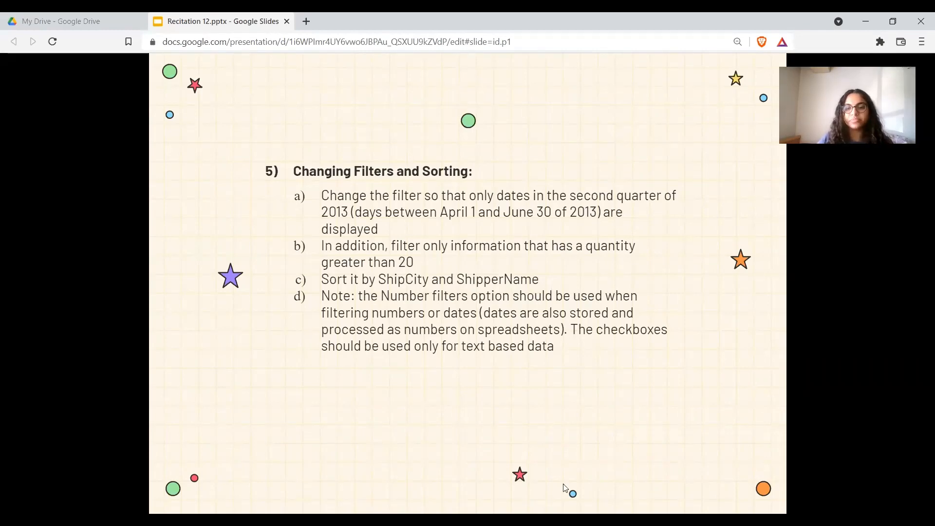
key(alt+Tab)
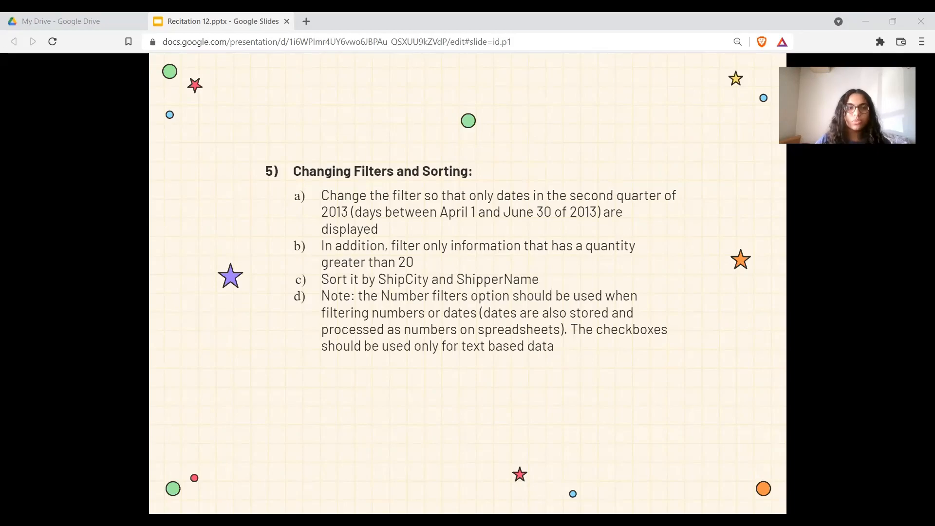
key(alt+Tab)
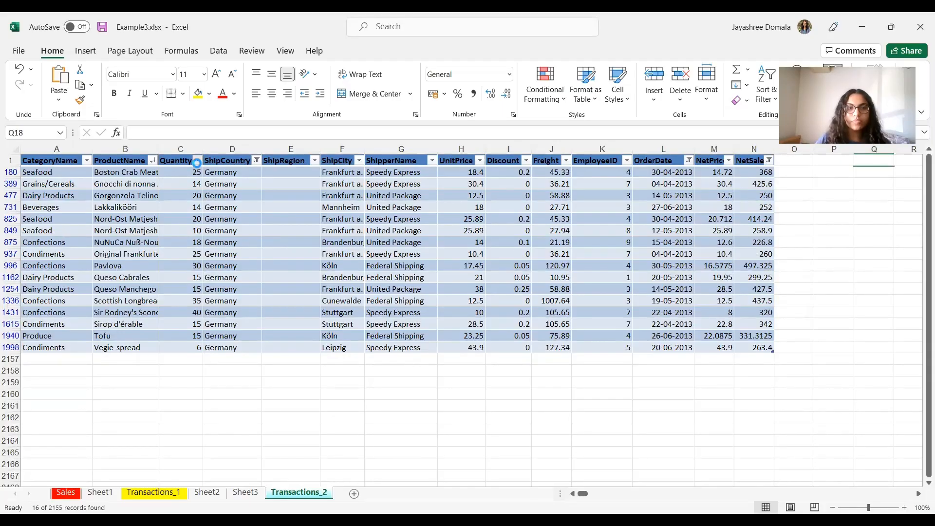
click(197, 161)
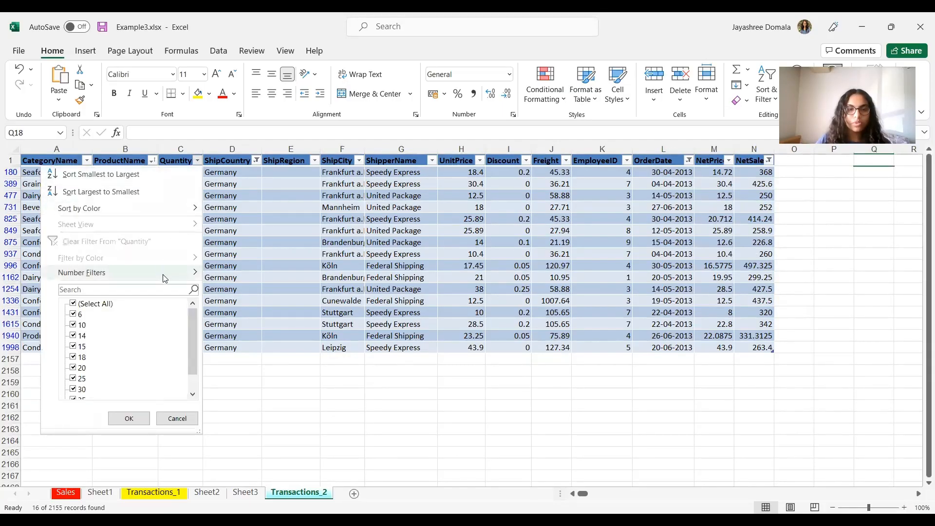
mouse_move(165, 275)
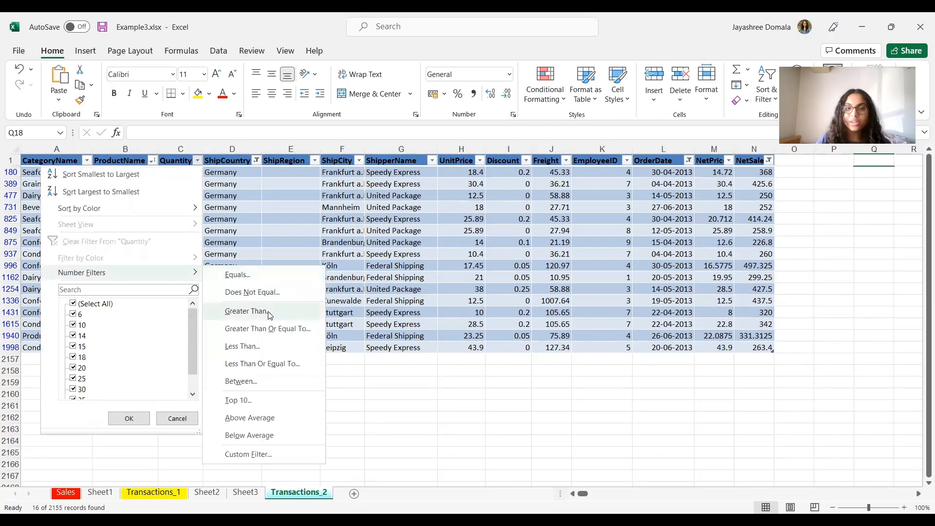
click(269, 313)
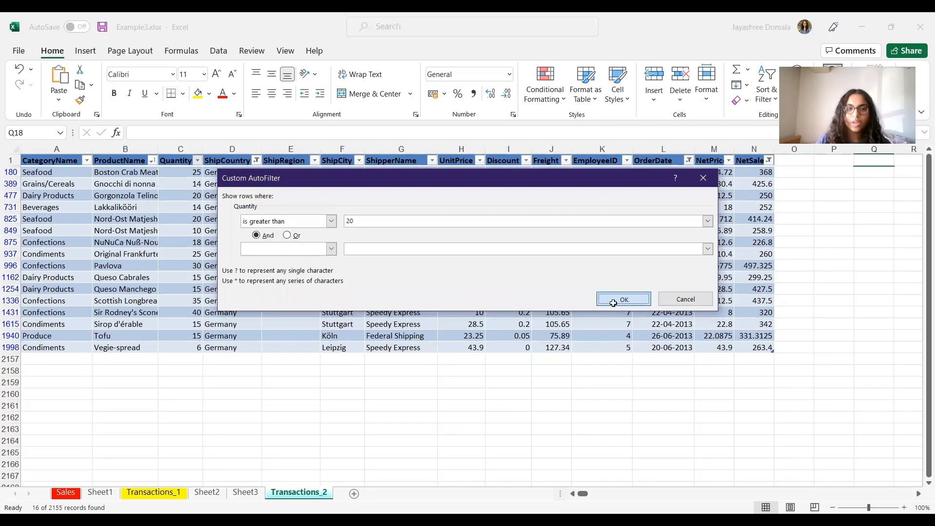
click(620, 298)
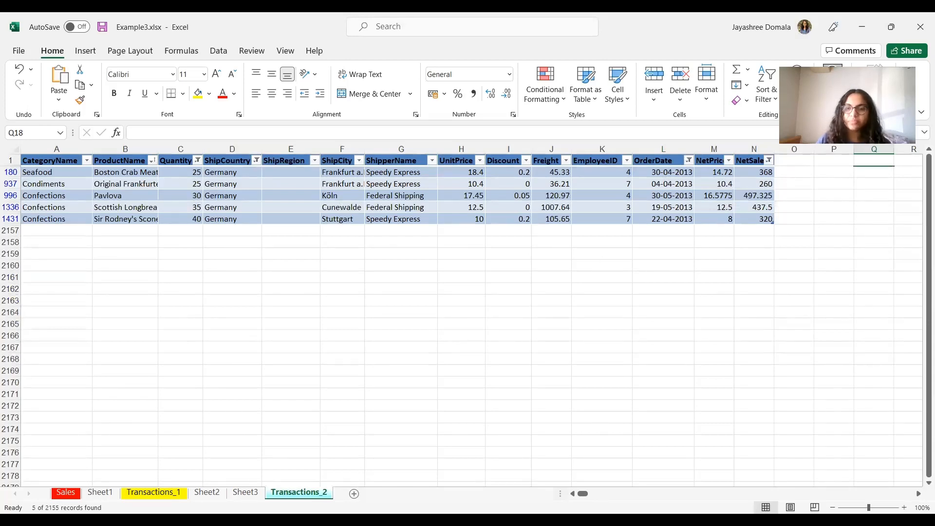
Step: Sort the filtered table by ShipCity from A to Z, then by ShipperName from A to Z
key(alt+Tab)
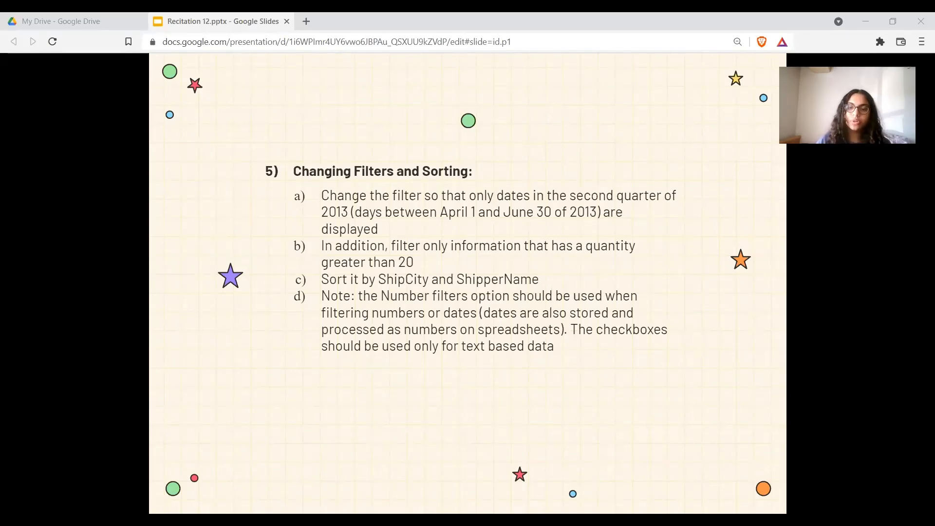
key(alt+Tab)
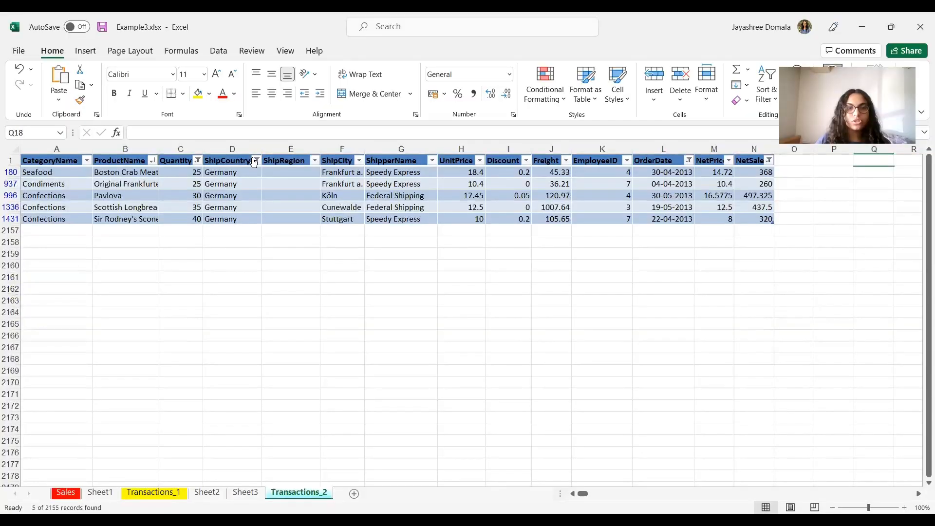
click(360, 161)
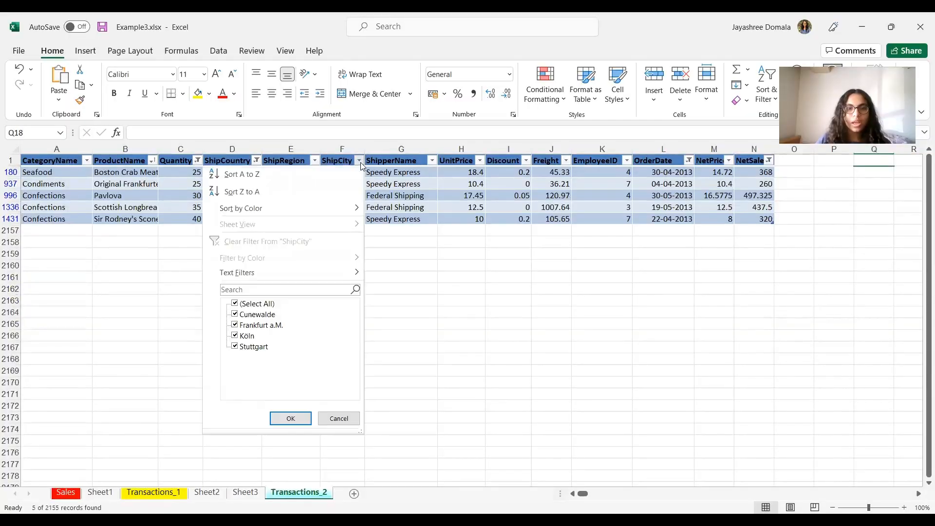
click(336, 178)
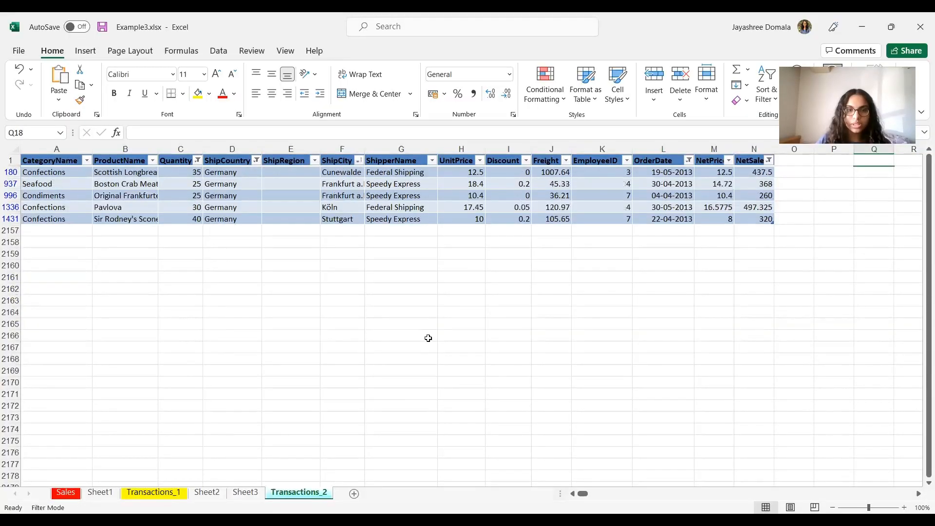
click(431, 161)
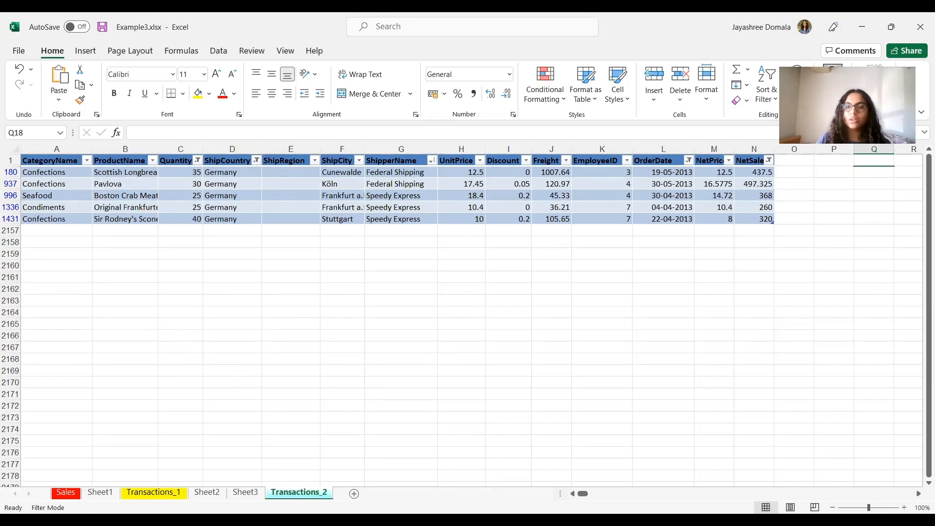
Step: Sort the table by ShipperName from Z to A
key(alt+Tab)
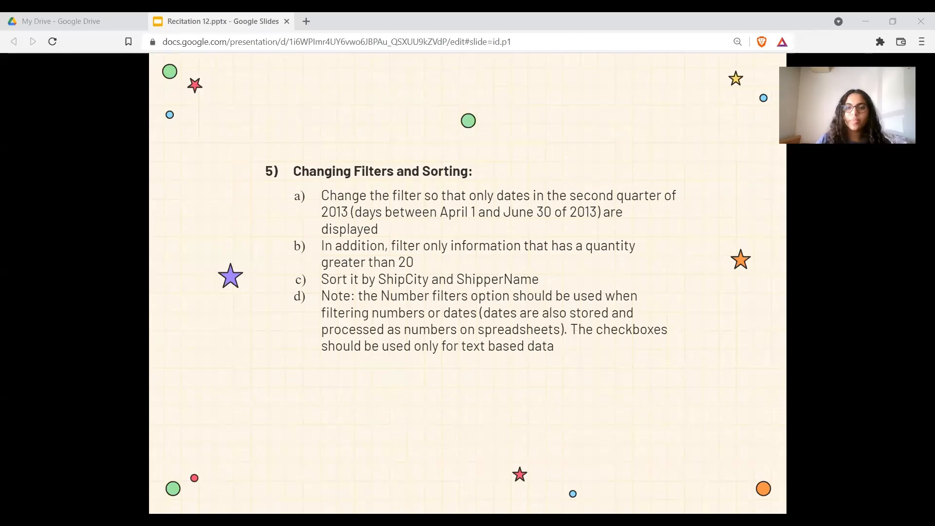
key(alt+Tab)
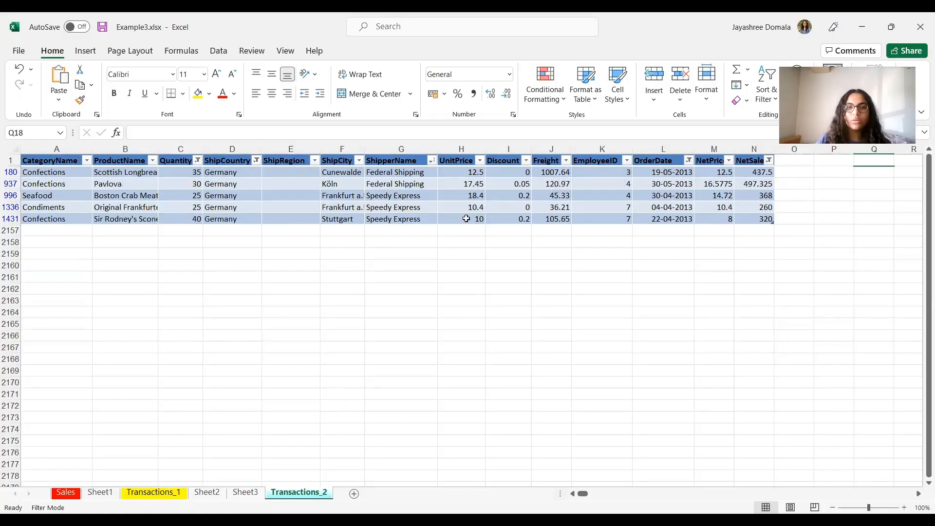
click(432, 160)
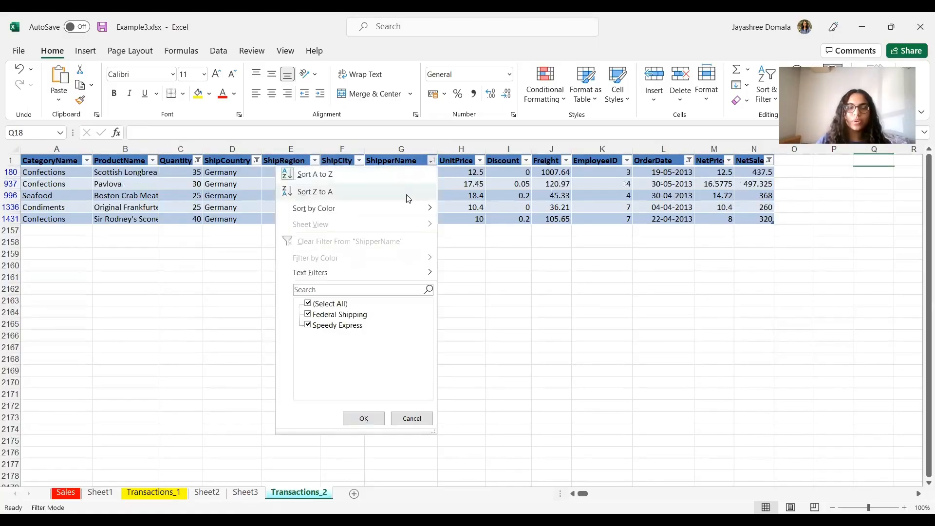
click(403, 192)
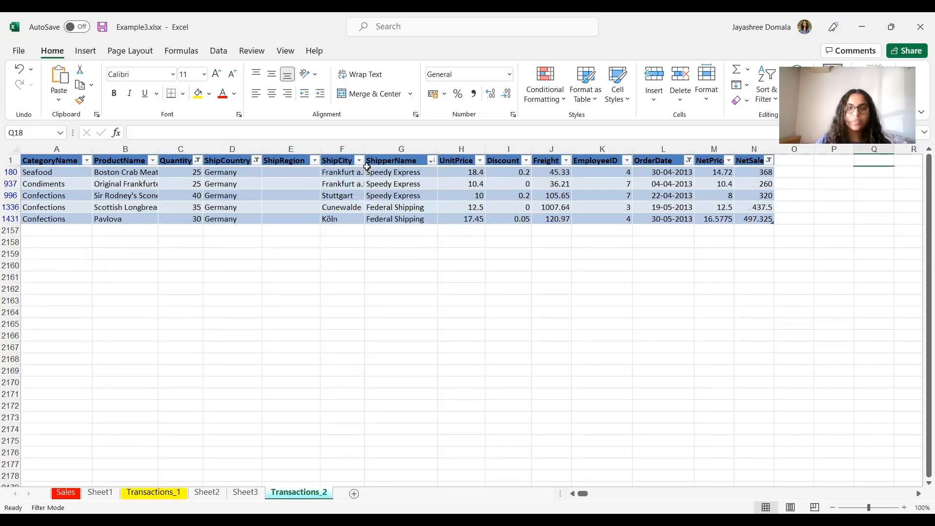
Step: Sort the table by ShipCity from Z to A
click(357, 155)
click(384, 283)
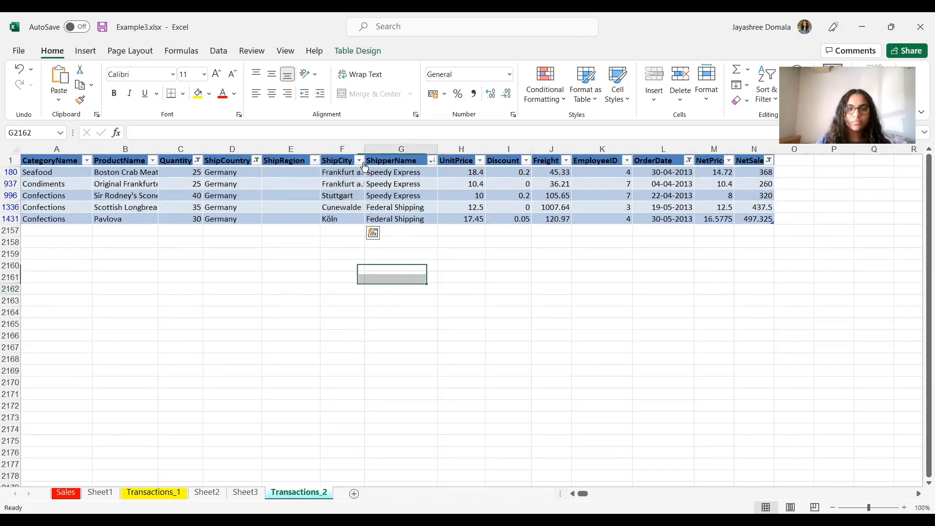
click(360, 161)
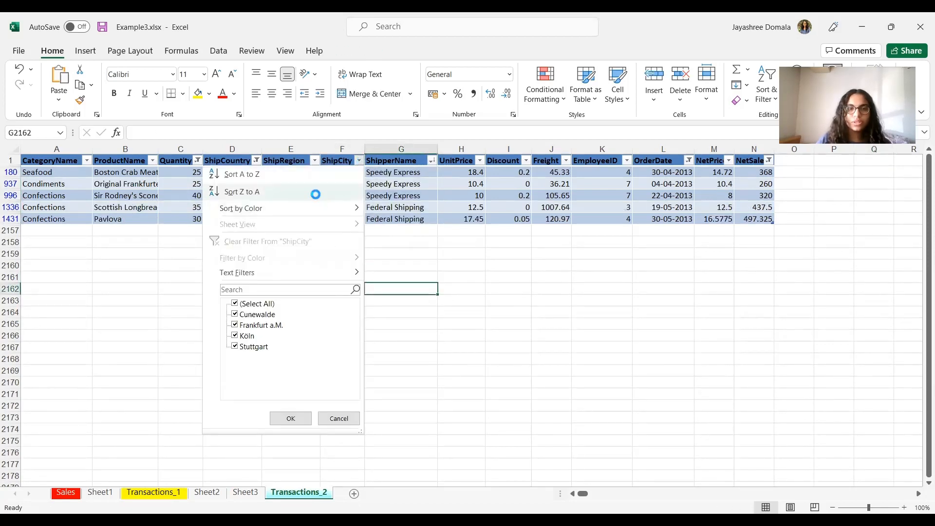
click(314, 191)
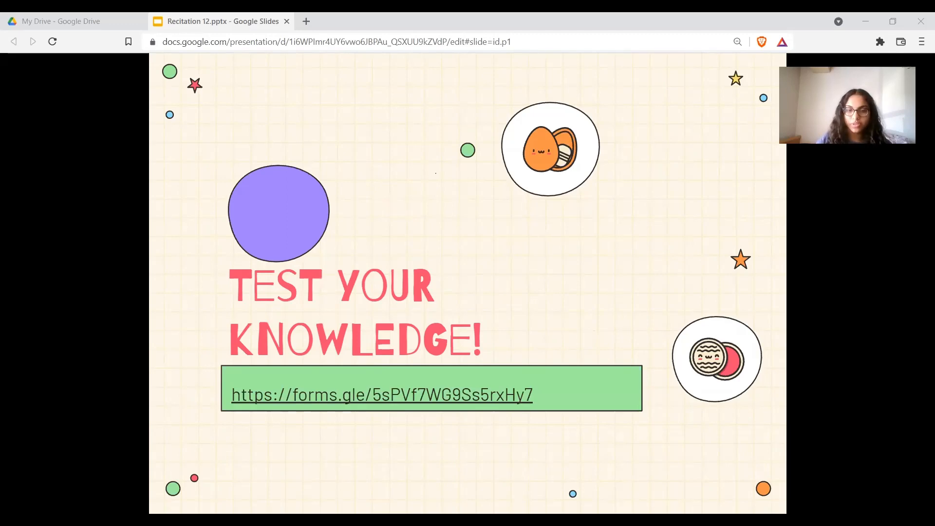
Step: Review the Sales data, the Sheet1 PivotTable and the Transactions_1 sheet
key(alt+Tab)
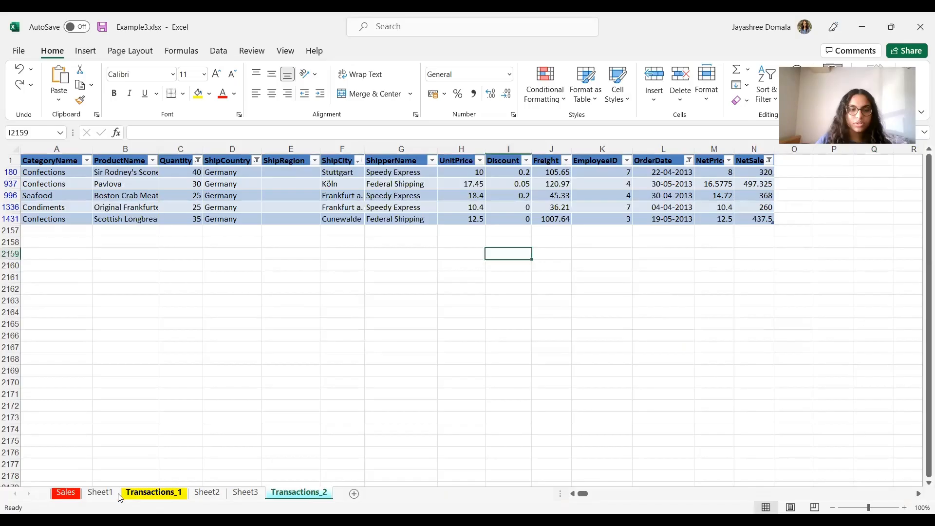
click(65, 492)
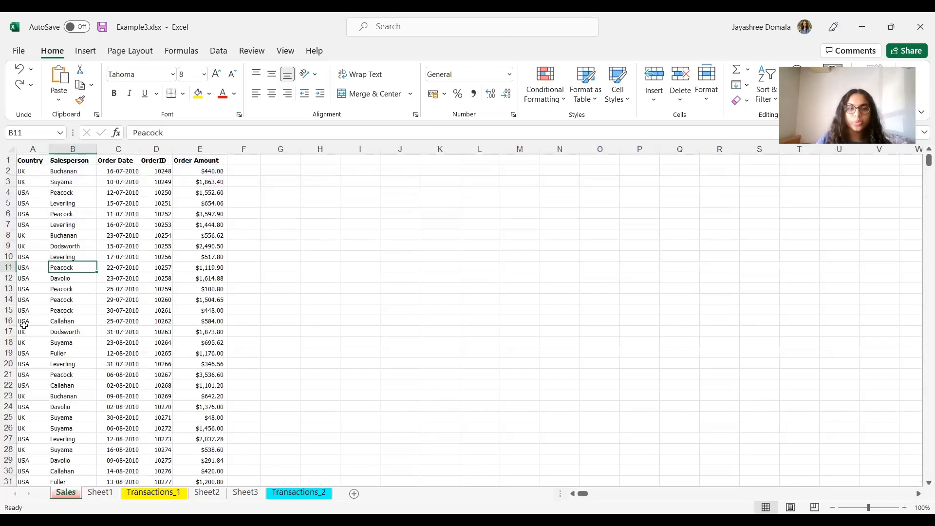
click(82, 333)
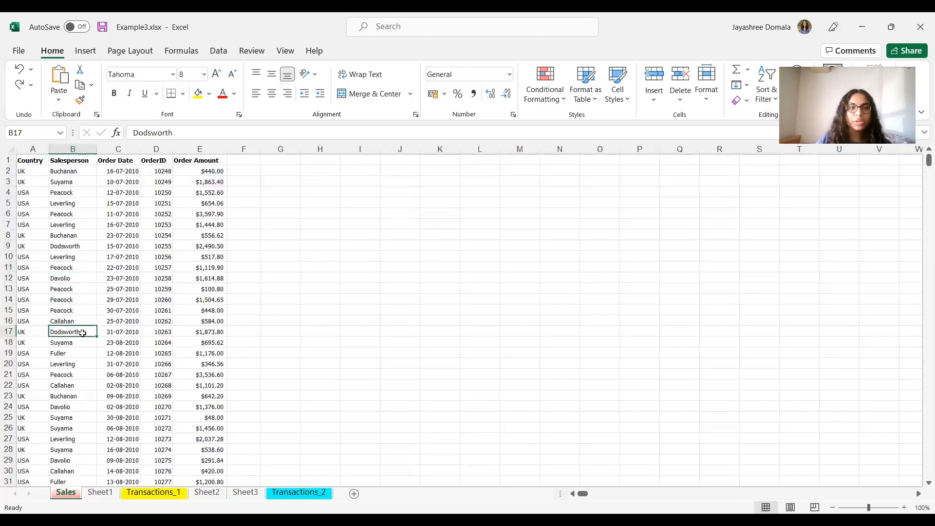
click(87, 52)
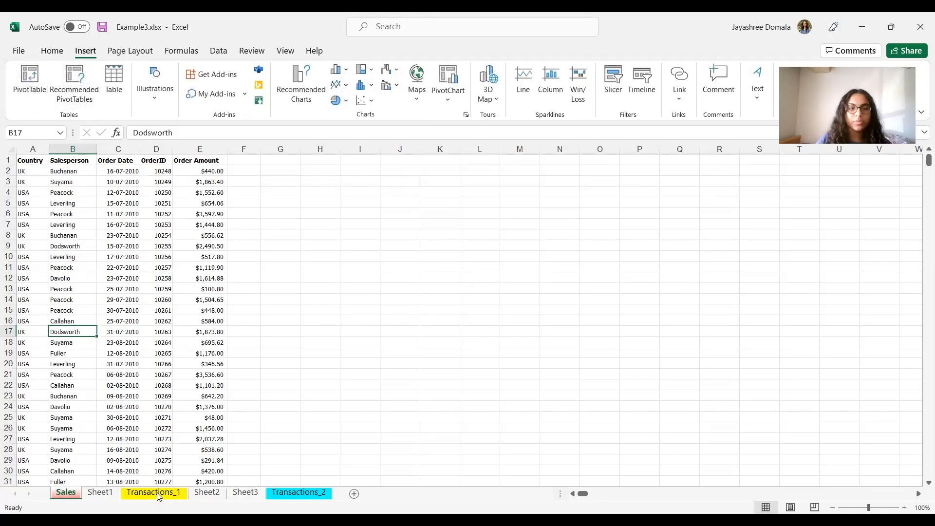
click(101, 493)
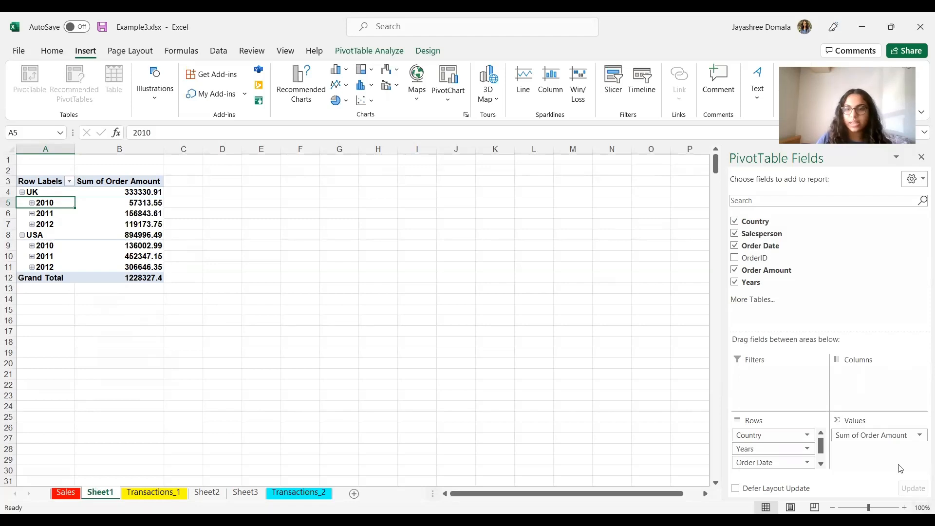
scroll(822, 433, down, 1)
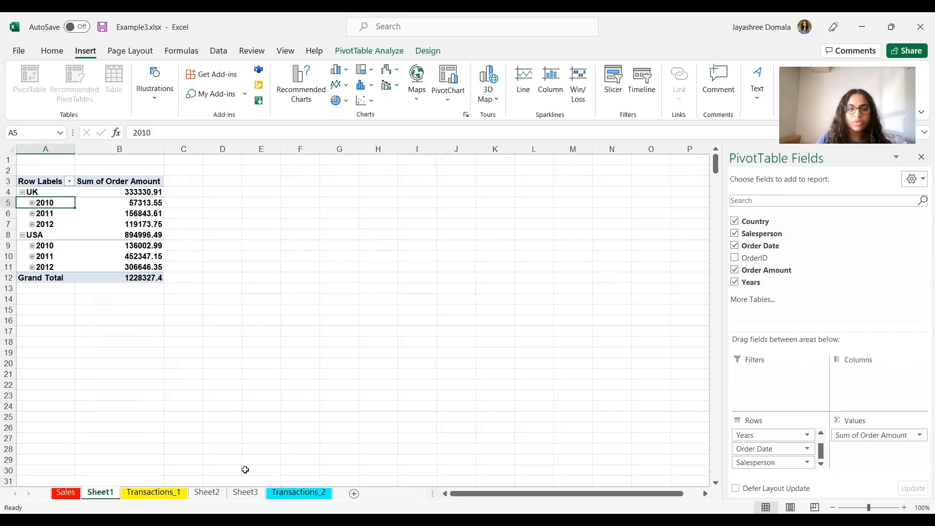
click(155, 492)
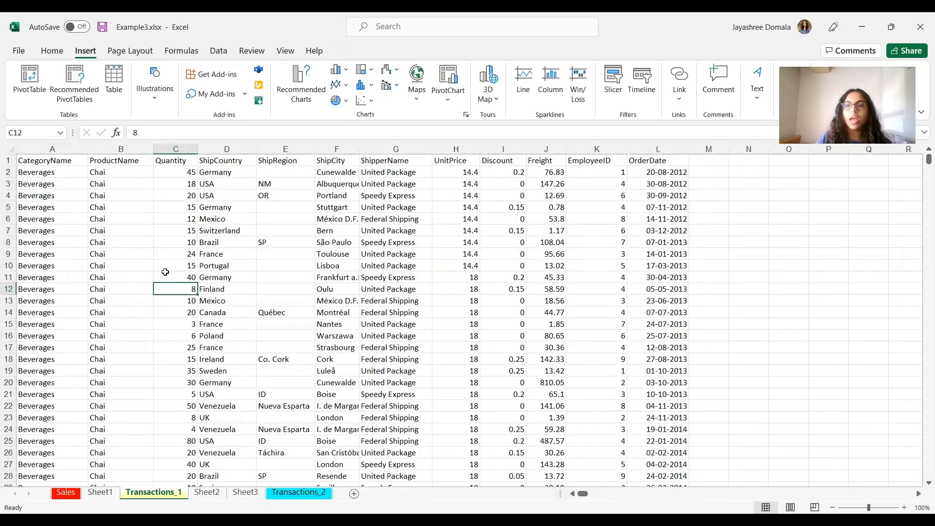
Step: Filter the Sheet2 PivotTable by ShipperName to show only United Package
click(207, 492)
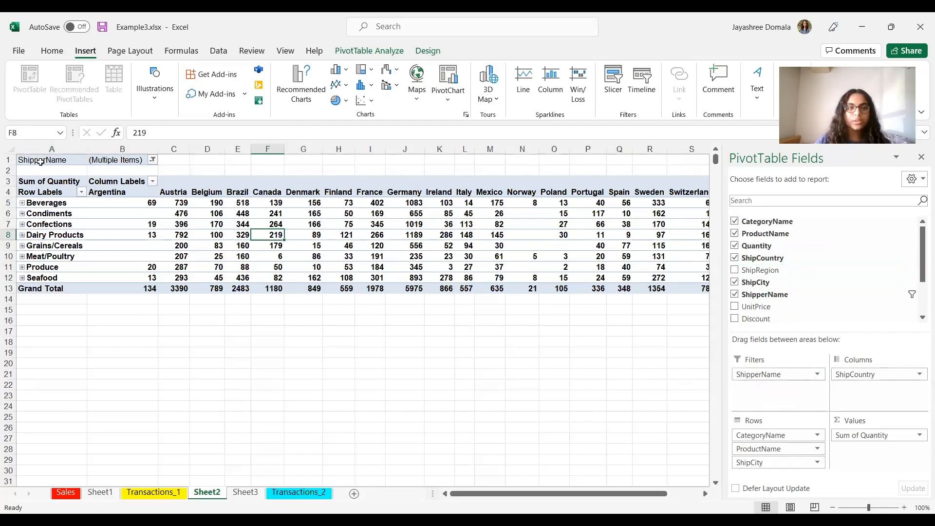
click(152, 160)
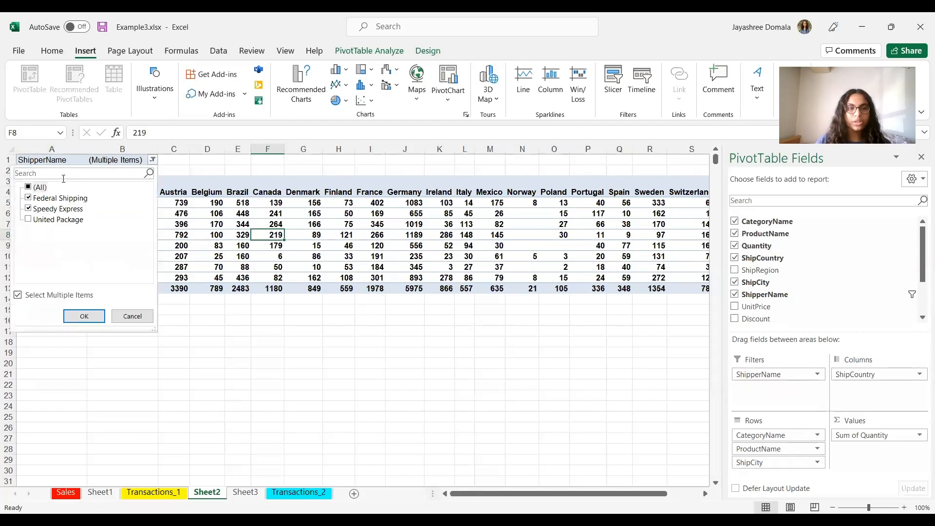
click(28, 198)
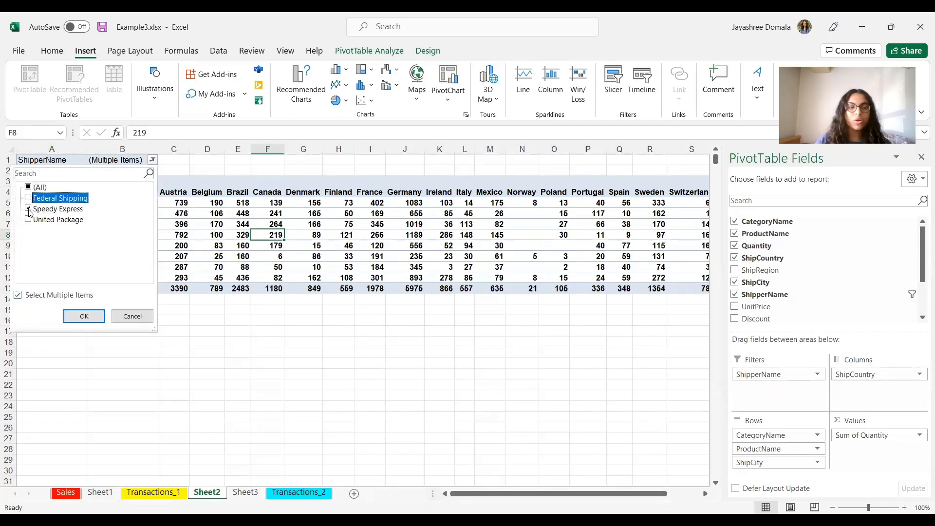
click(28, 209)
click(28, 219)
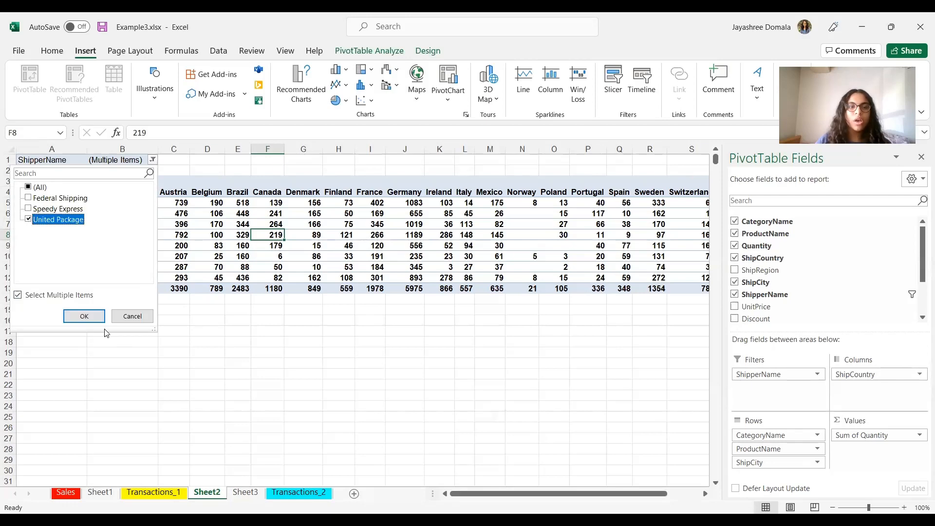
click(56, 249)
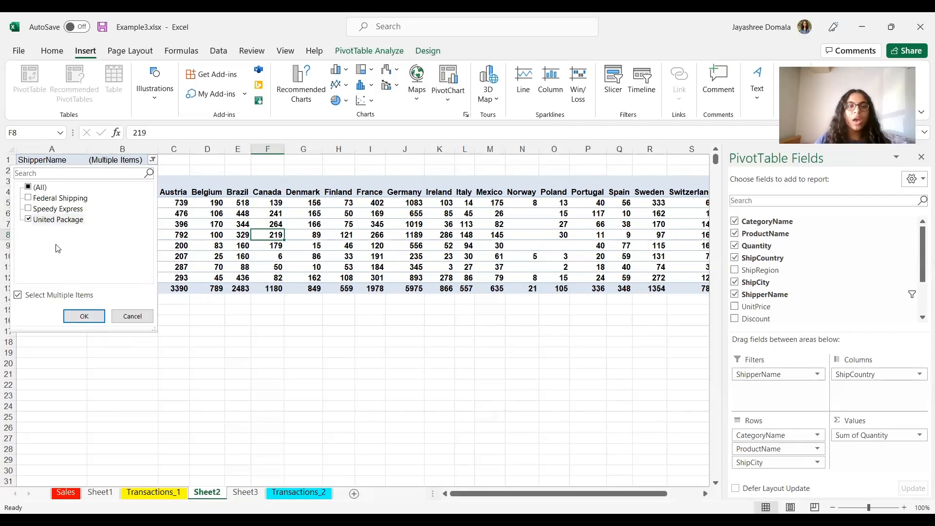
click(101, 316)
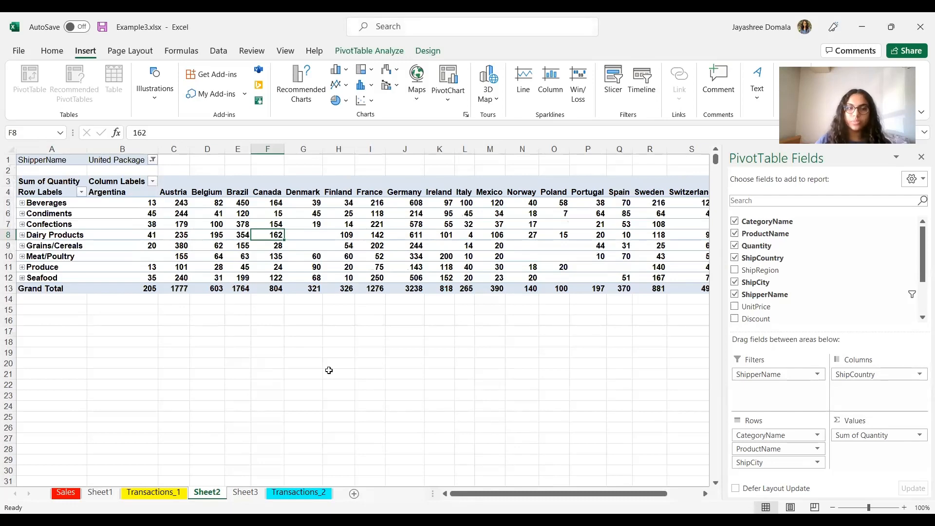
Step: On Sheet3, add employees 2 and 4 to the PivotTable's EmployeeID filter selection
click(243, 491)
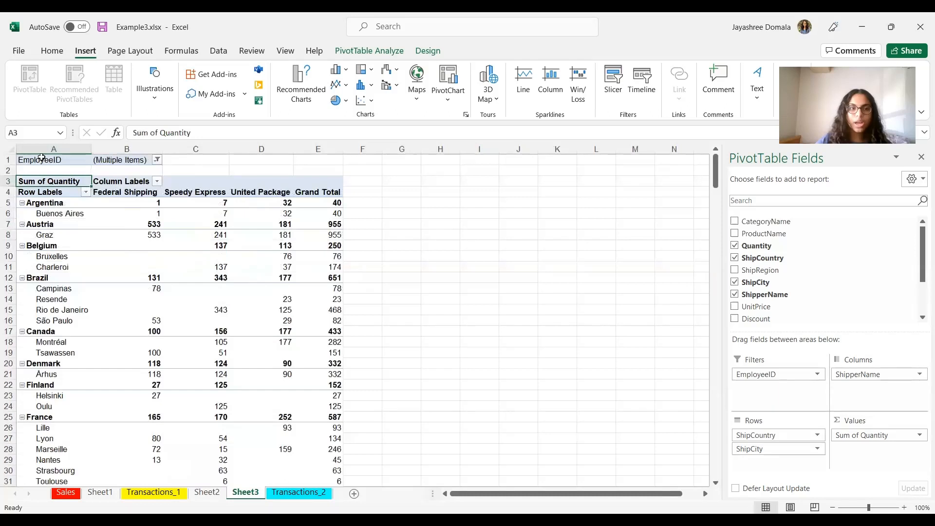
click(156, 159)
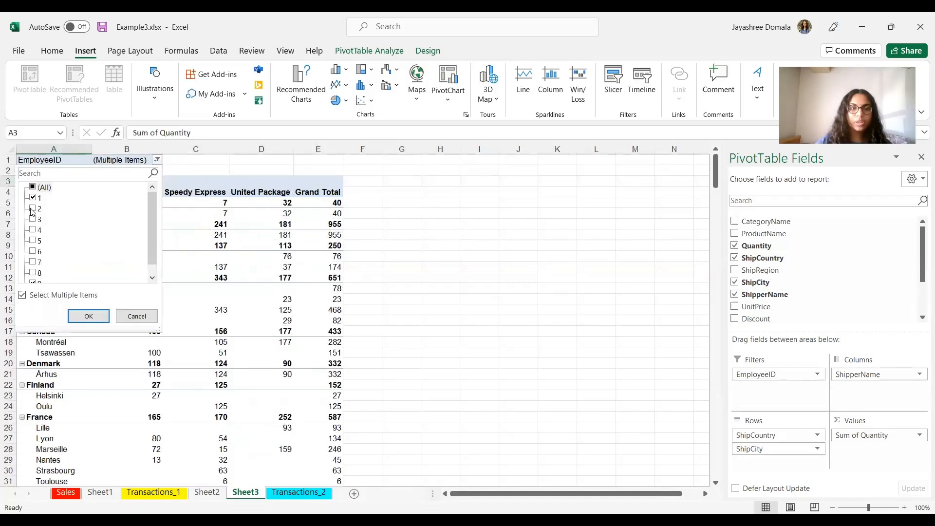
click(32, 208)
click(33, 229)
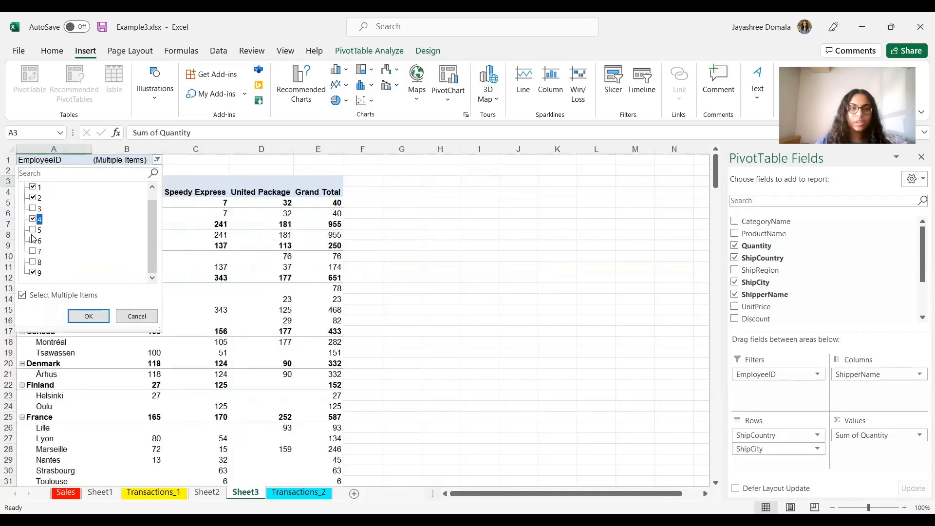
click(99, 317)
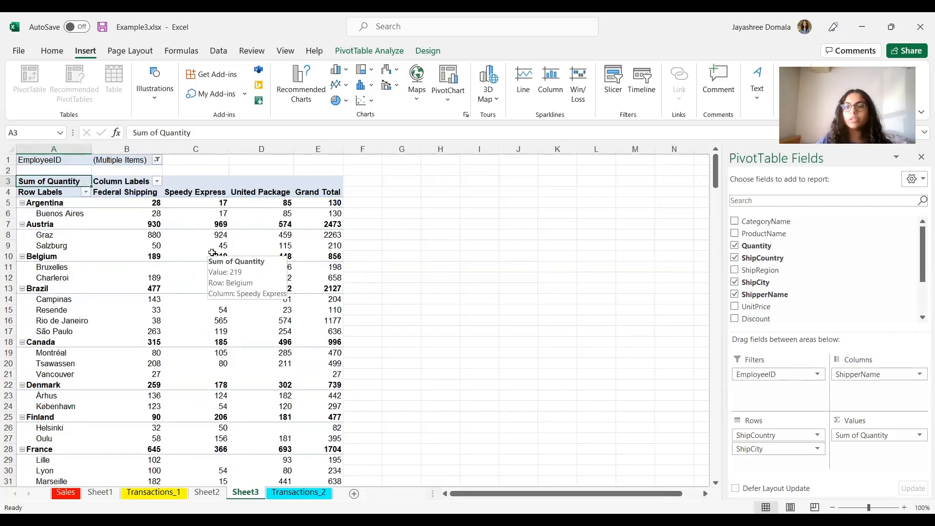
click(424, 340)
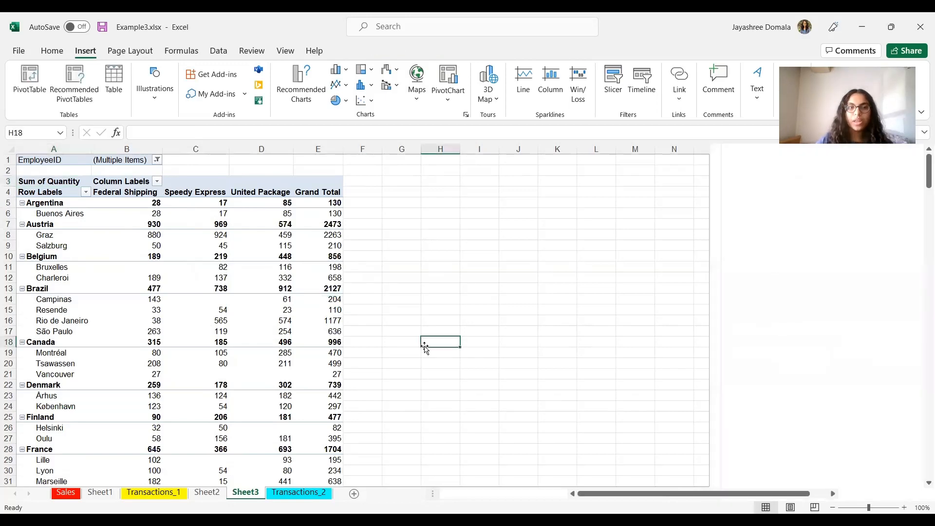
Step: On Transactions_2, review the CategoryName and Quantity filter settings of the table
key(ctrl+Page_Down)
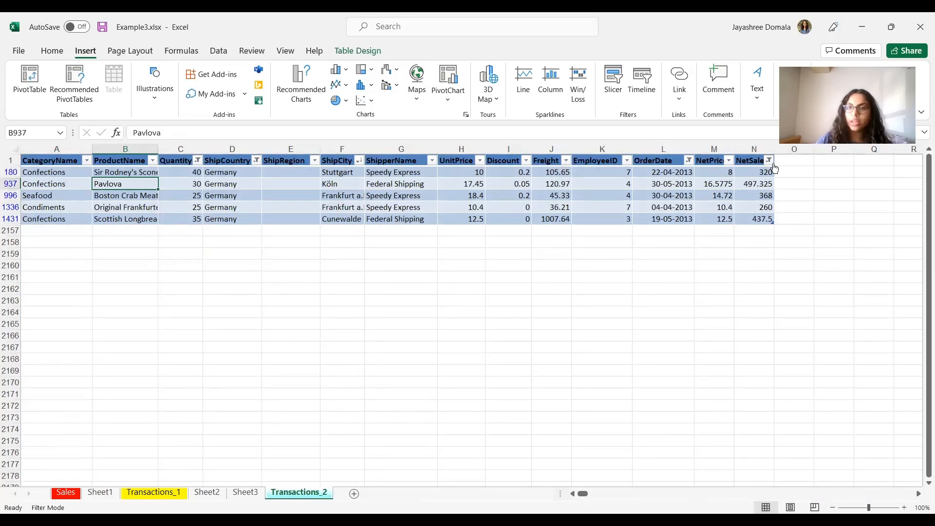
click(520, 325)
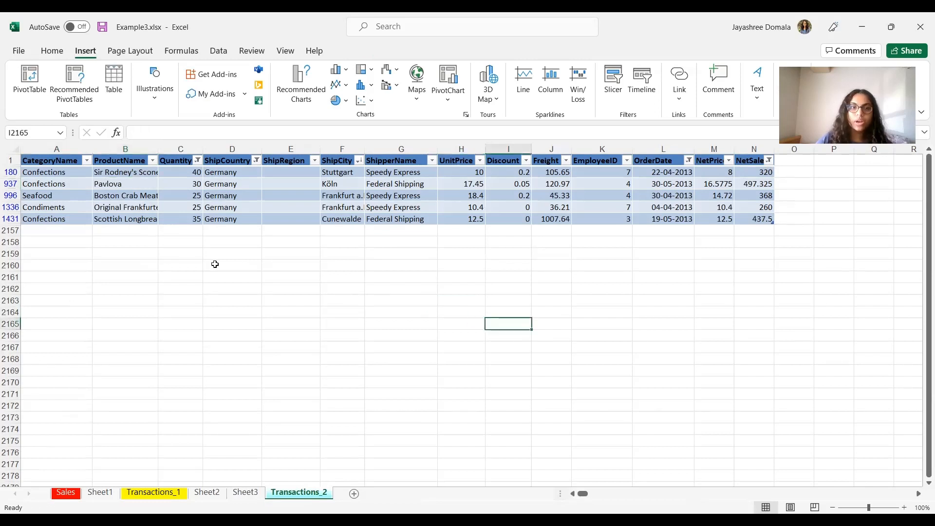
click(87, 161)
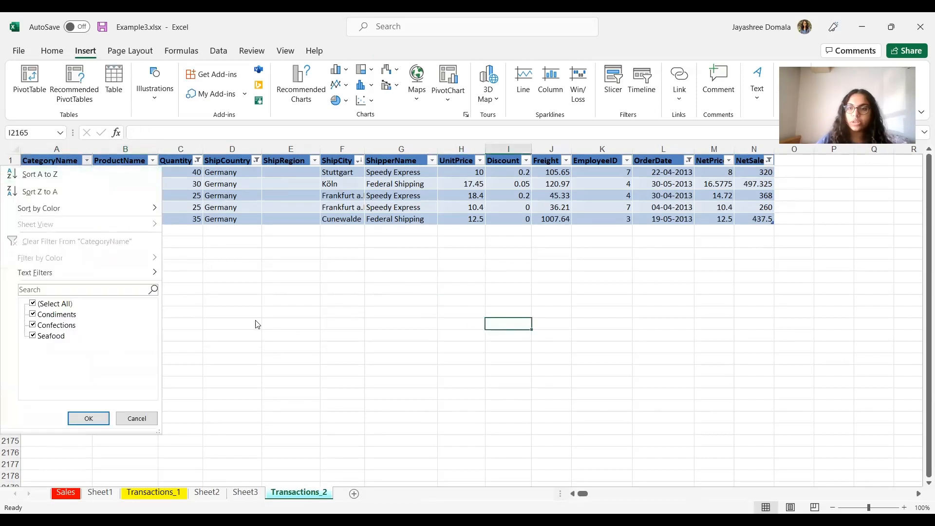
click(330, 340)
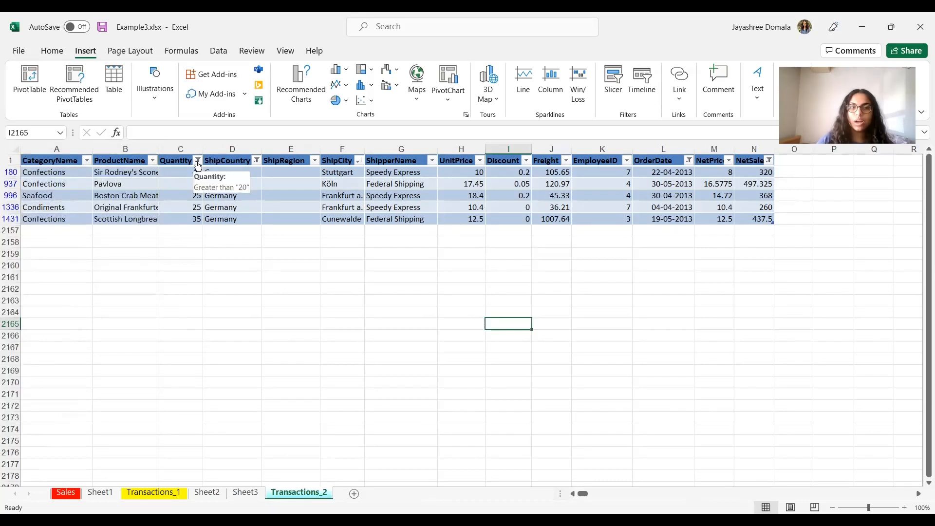
click(198, 162)
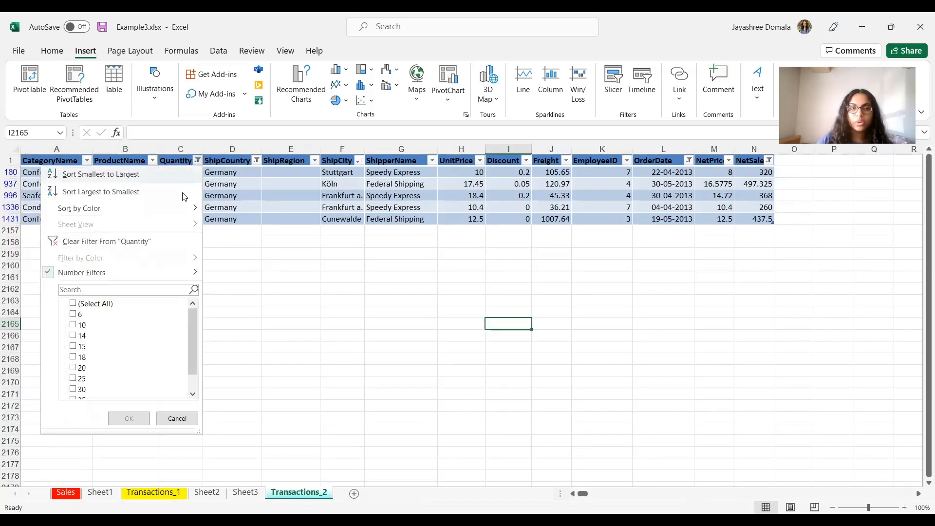
click(122, 273)
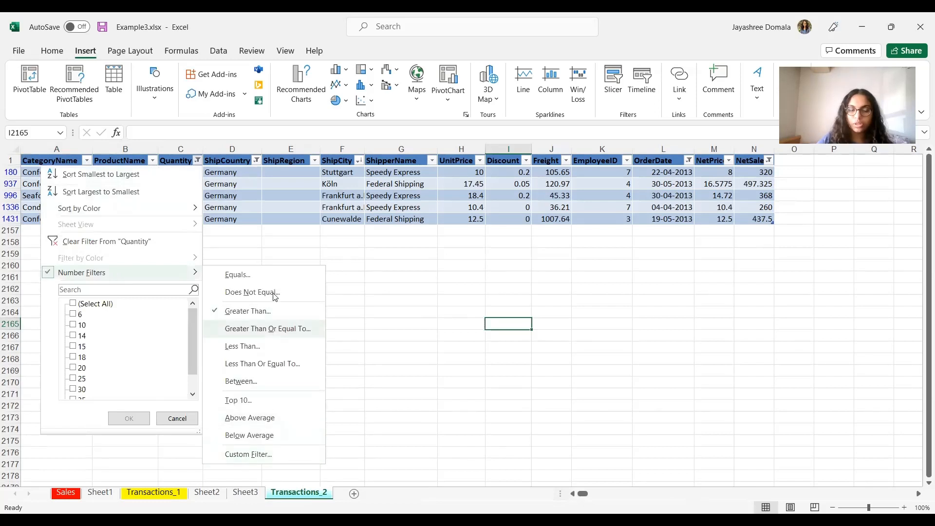
click(470, 385)
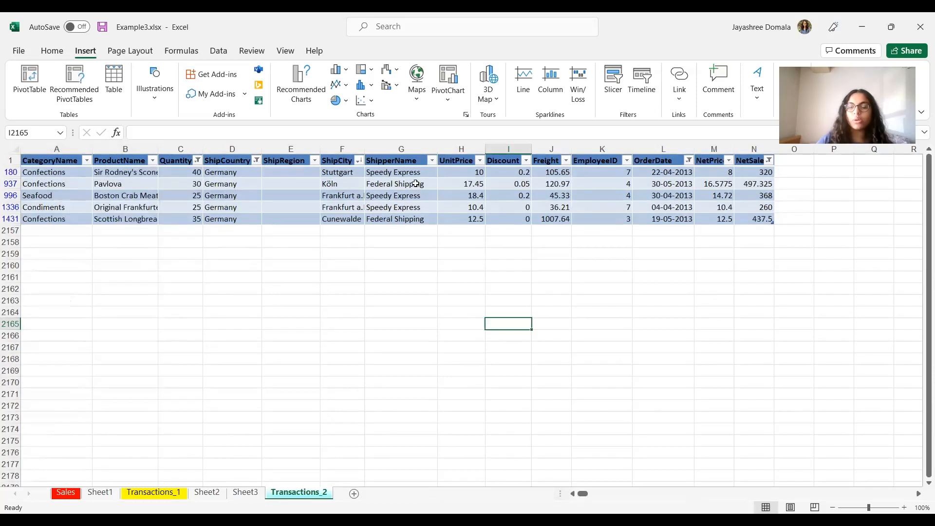
Step: Review the ShipperName, EmployeeID and ShipCity filter settings of the Transactions_2 table
click(408, 184)
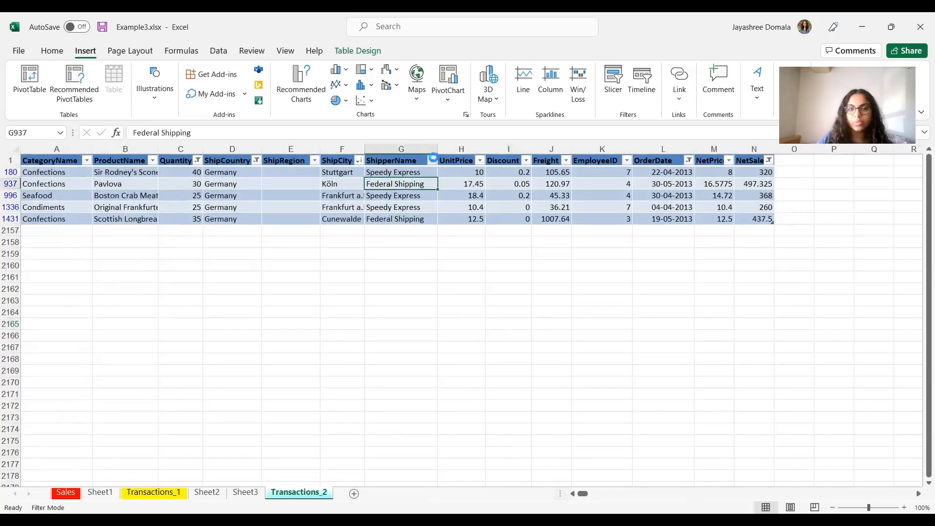
click(433, 161)
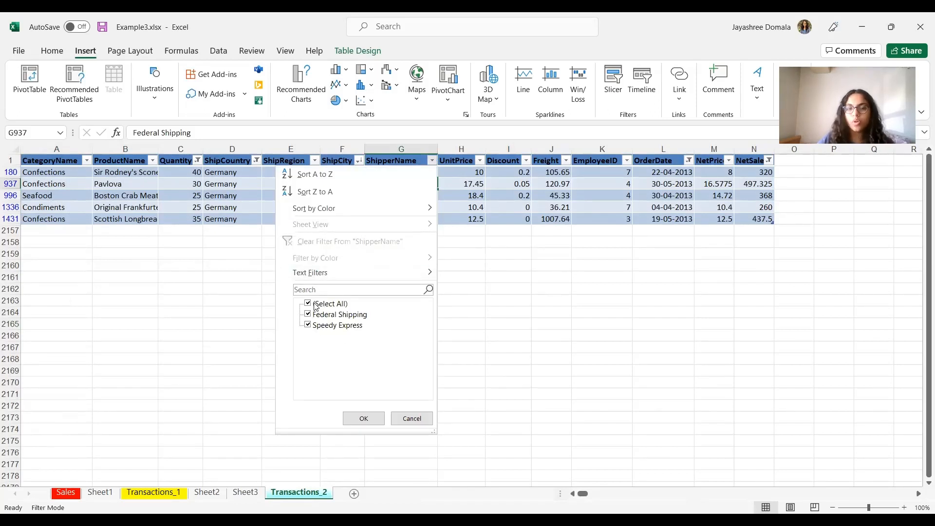
click(411, 419)
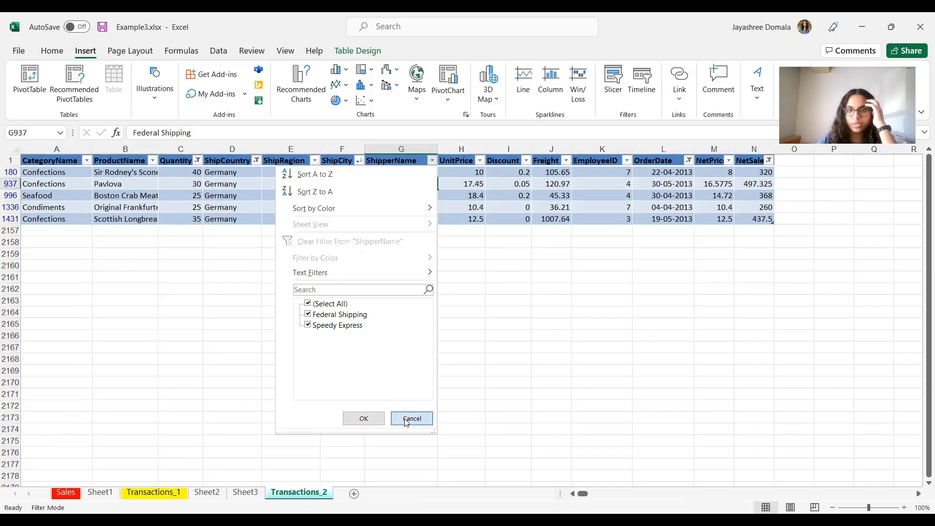
click(626, 161)
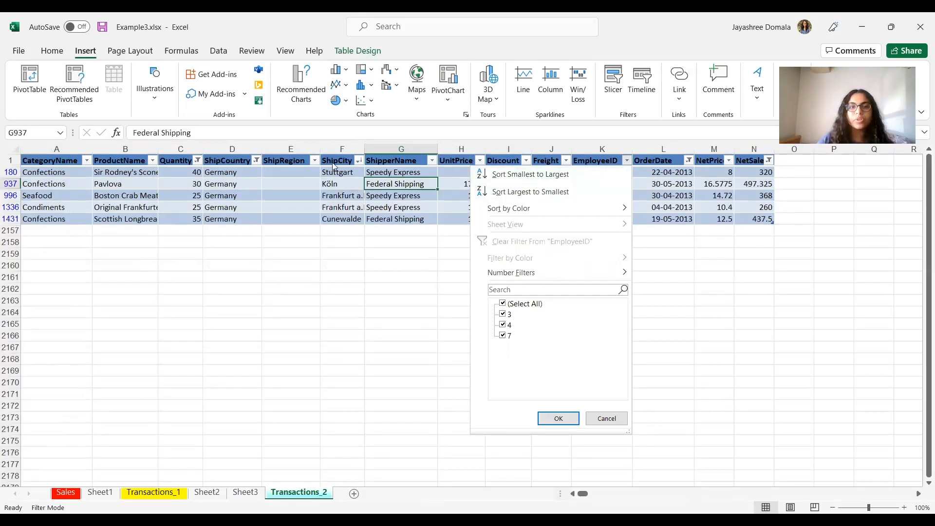
click(359, 164)
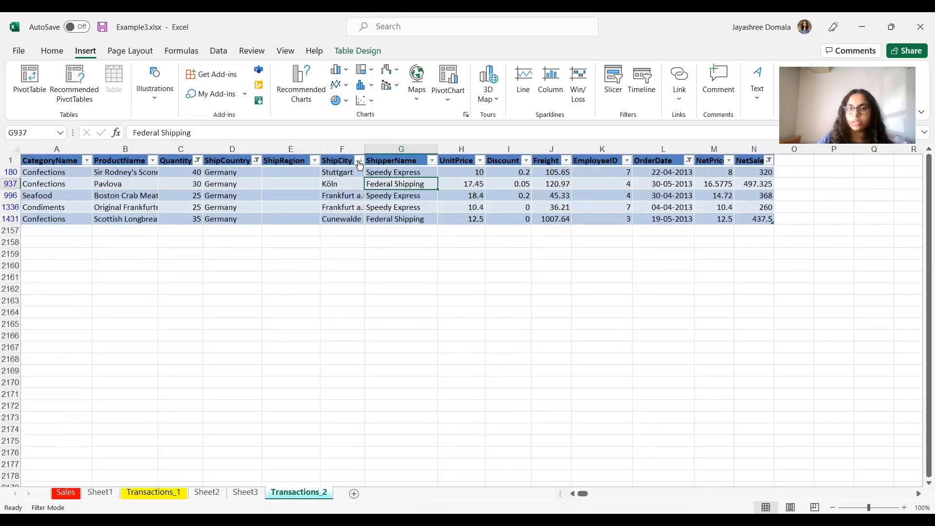
click(358, 161)
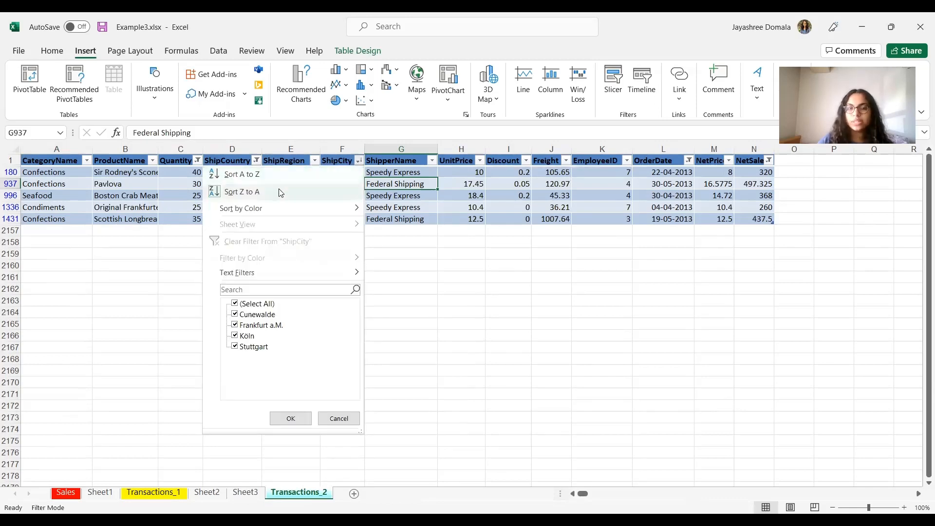
click(267, 17)
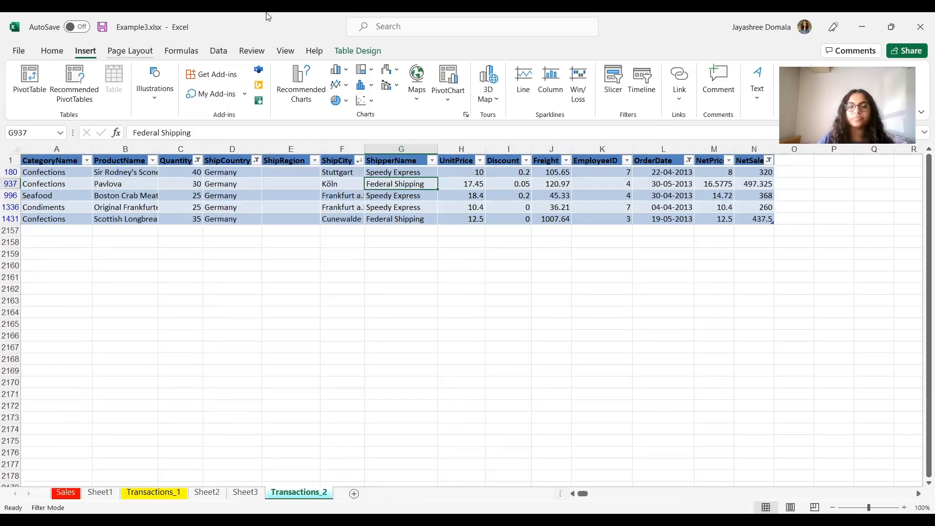